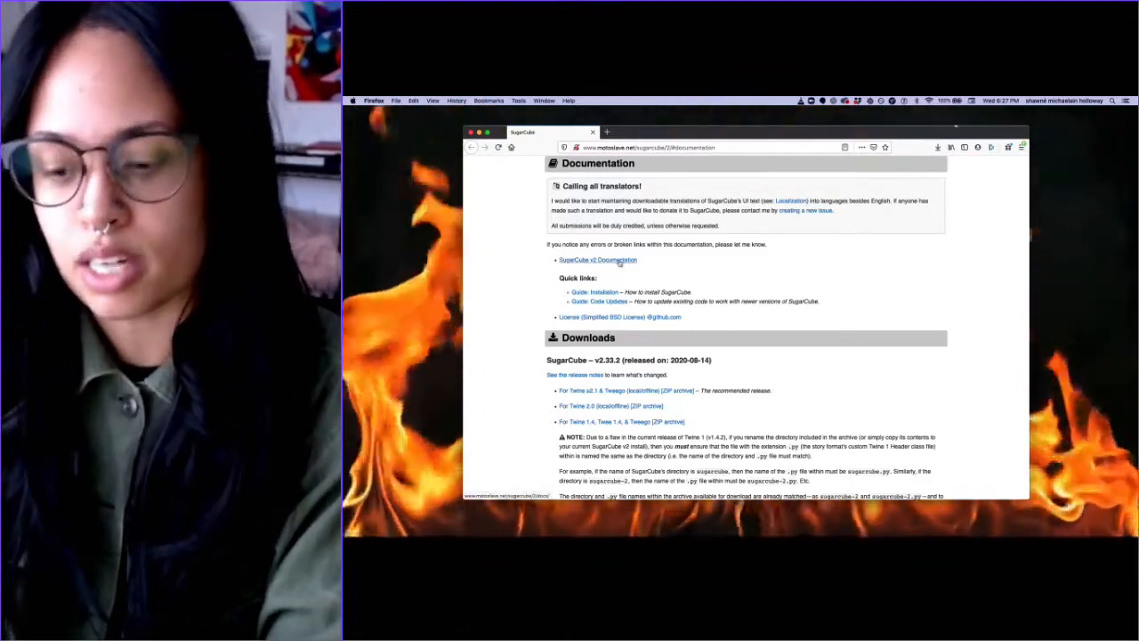
Step: Open the SugarCube v2 Documentation from the reference links
{"action": "left_click", "coordinate": [597, 259]}
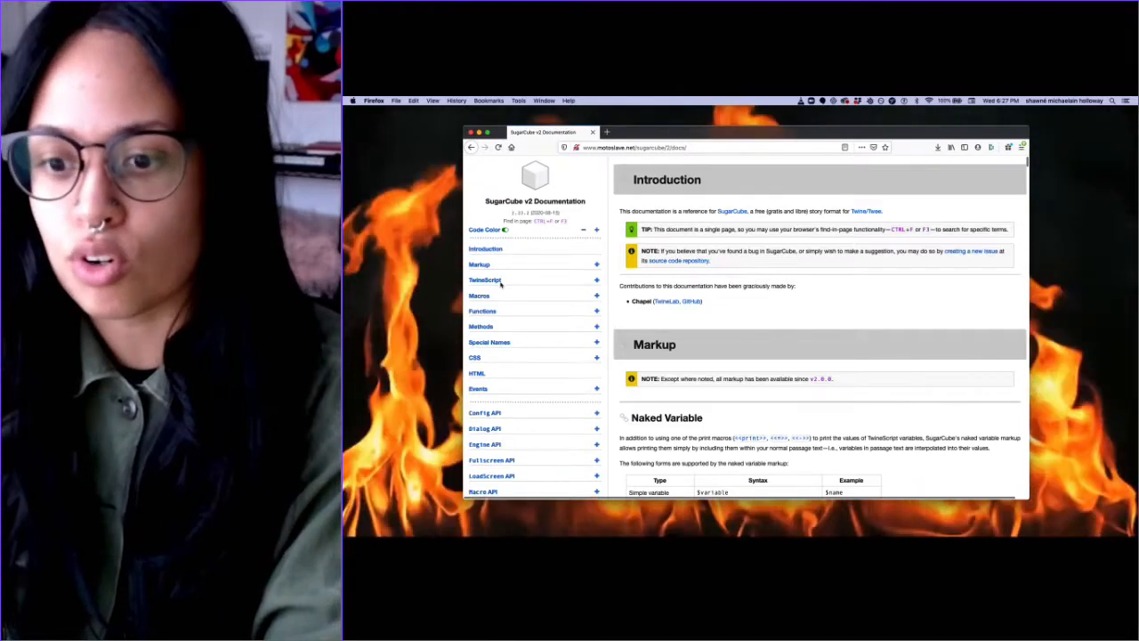
{"action": "scroll", "coordinate": [507, 267], "scroll_direction": "down", "scroll_amount": 8}
{"action": "scroll", "coordinate": [507, 276], "scroll_direction": "down", "scroll_amount": 4}
{"action": "scroll", "coordinate": [500, 282], "scroll_direction": "down", "scroll_amount": 4}
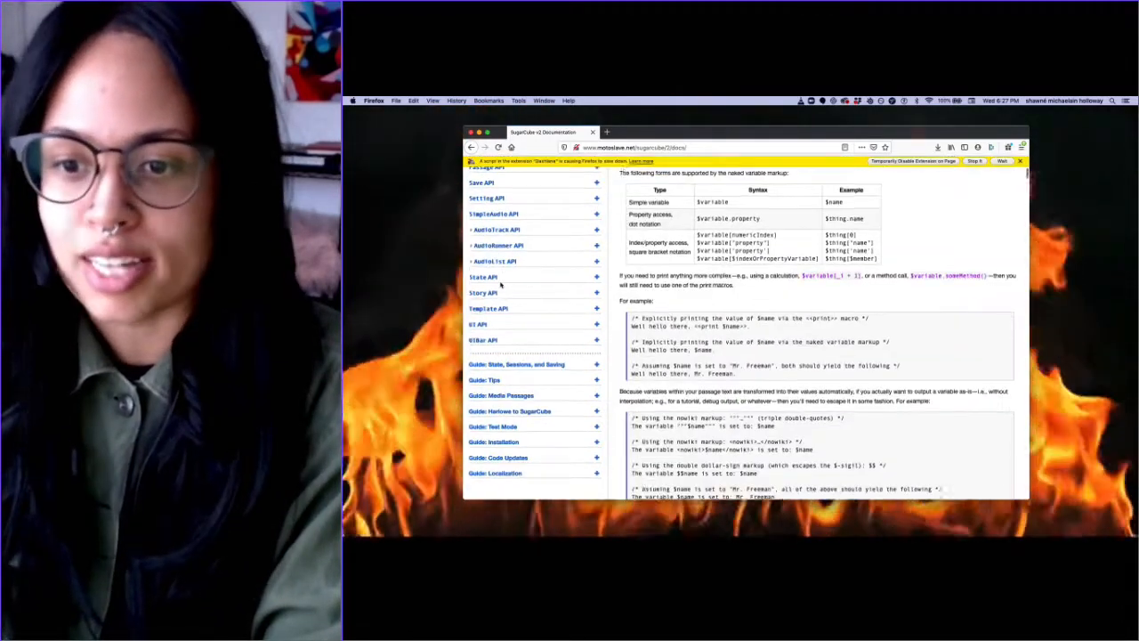
{"action": "scroll", "coordinate": [500, 282], "scroll_direction": "up", "scroll_amount": 10}
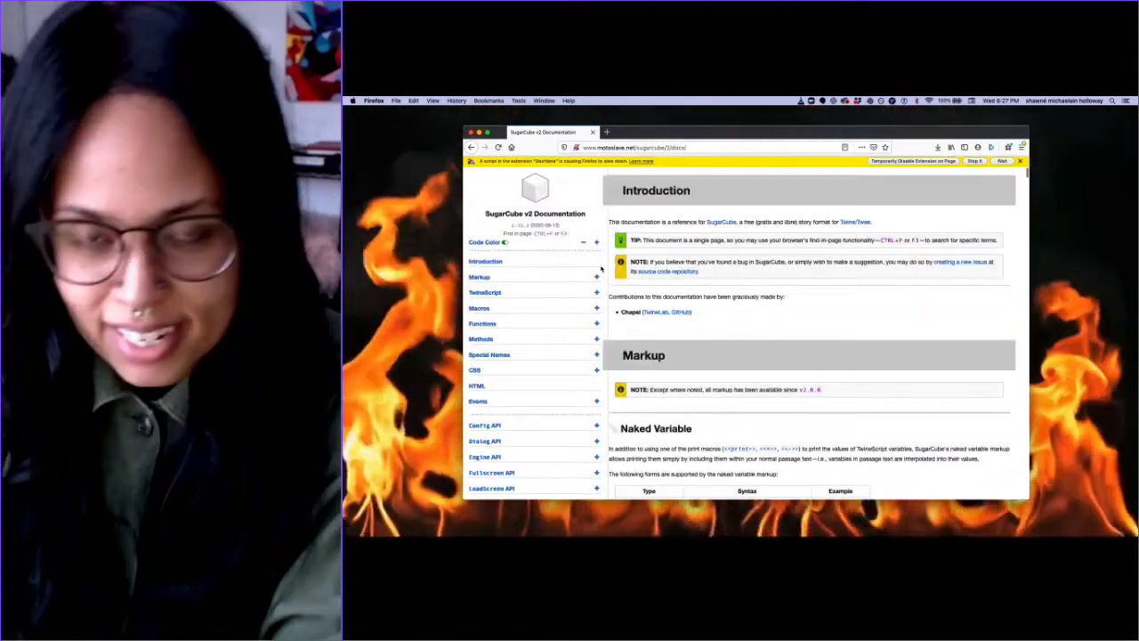
{"action": "scroll", "coordinate": [712, 289], "scroll_direction": "down", "scroll_amount": 1}
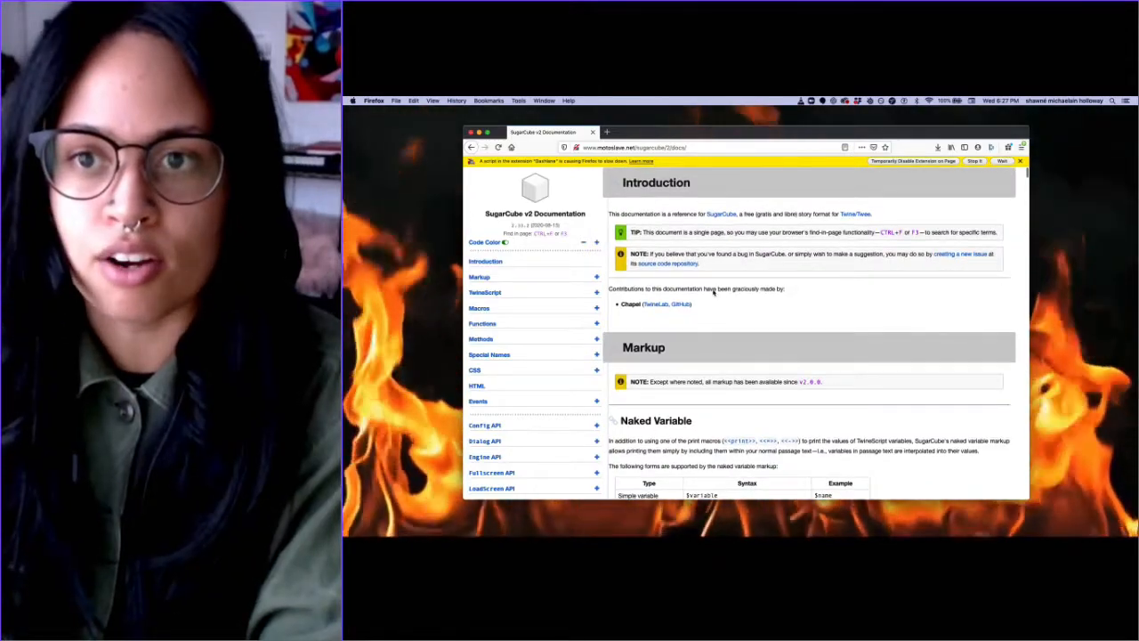
{"action": "scroll", "coordinate": [712, 291], "scroll_direction": "down", "scroll_amount": 2}
{"action": "scroll", "coordinate": [712, 292], "scroll_direction": "down", "scroll_amount": 5}
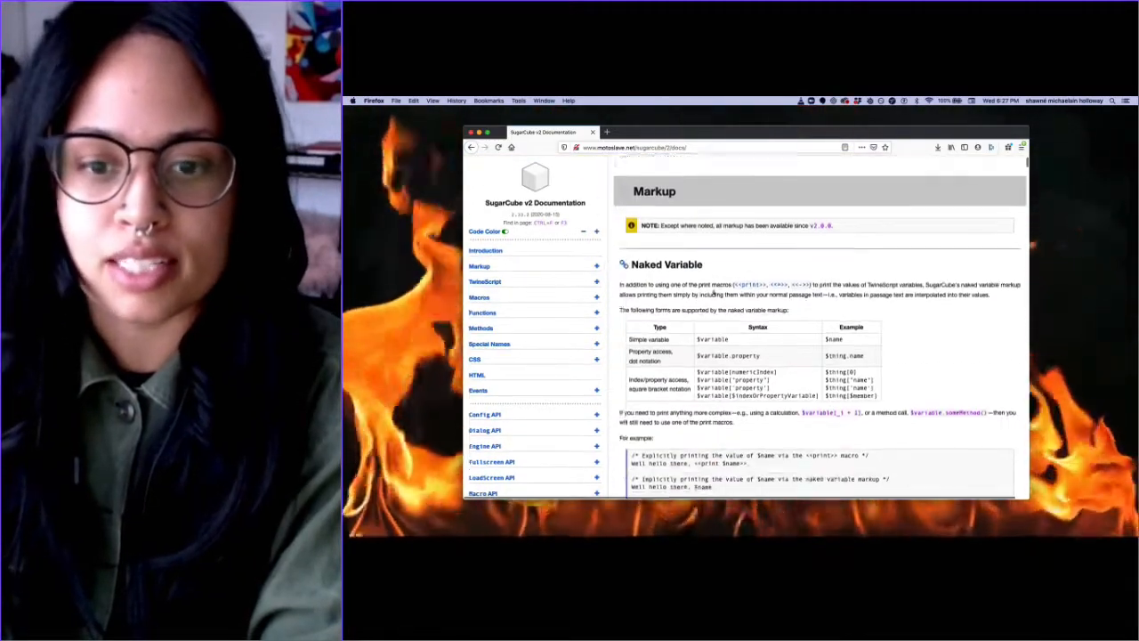
{"action": "scroll", "coordinate": [712, 292], "scroll_direction": "down", "scroll_amount": 5}
{"action": "scroll", "coordinate": [712, 292], "scroll_direction": "down", "scroll_amount": 5}
{"action": "scroll", "coordinate": [712, 291], "scroll_direction": "down", "scroll_amount": 5}
{"action": "scroll", "coordinate": [712, 292], "scroll_direction": "down", "scroll_amount": 5}
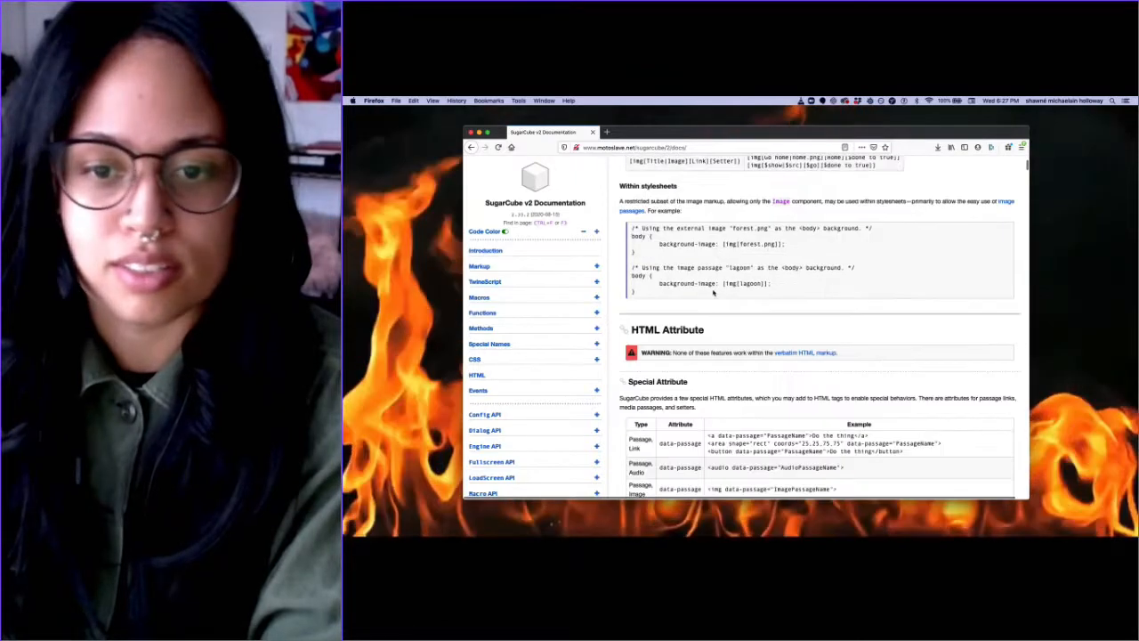
{"action": "scroll", "coordinate": [712, 292], "scroll_direction": "up", "scroll_amount": 5}
{"action": "scroll", "coordinate": [712, 292], "scroll_direction": "up", "scroll_amount": 5}
{"action": "scroll", "coordinate": [712, 292], "scroll_direction": "up", "scroll_amount": 2}
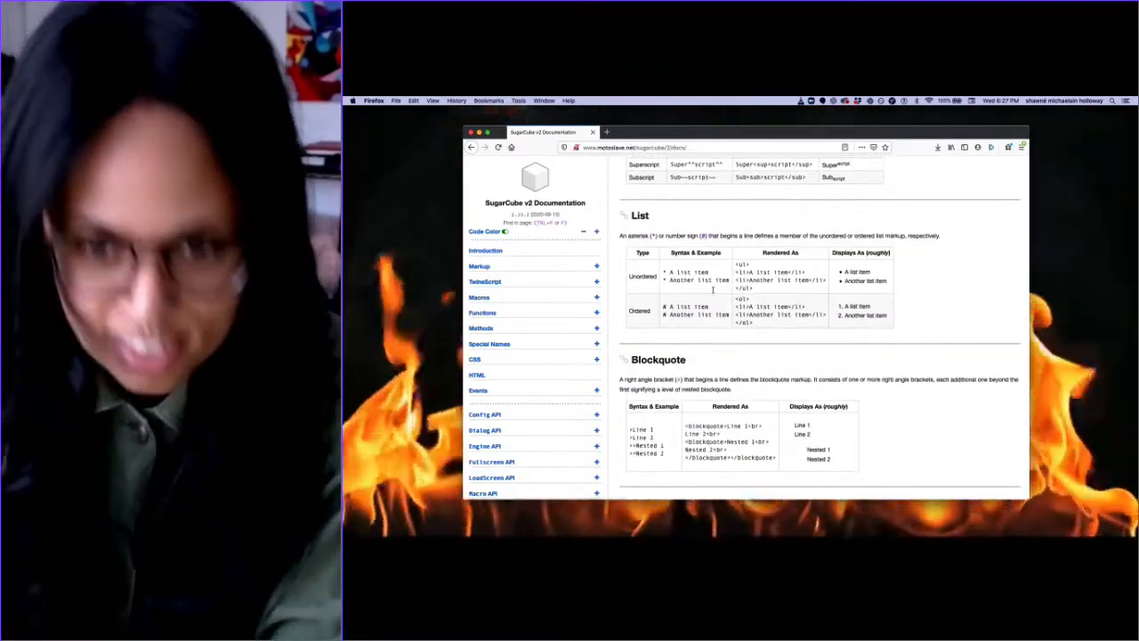
{"action": "scroll", "coordinate": [711, 292], "scroll_direction": "up", "scroll_amount": 2}
{"action": "scroll", "coordinate": [712, 292], "scroll_direction": "up", "scroll_amount": 2}
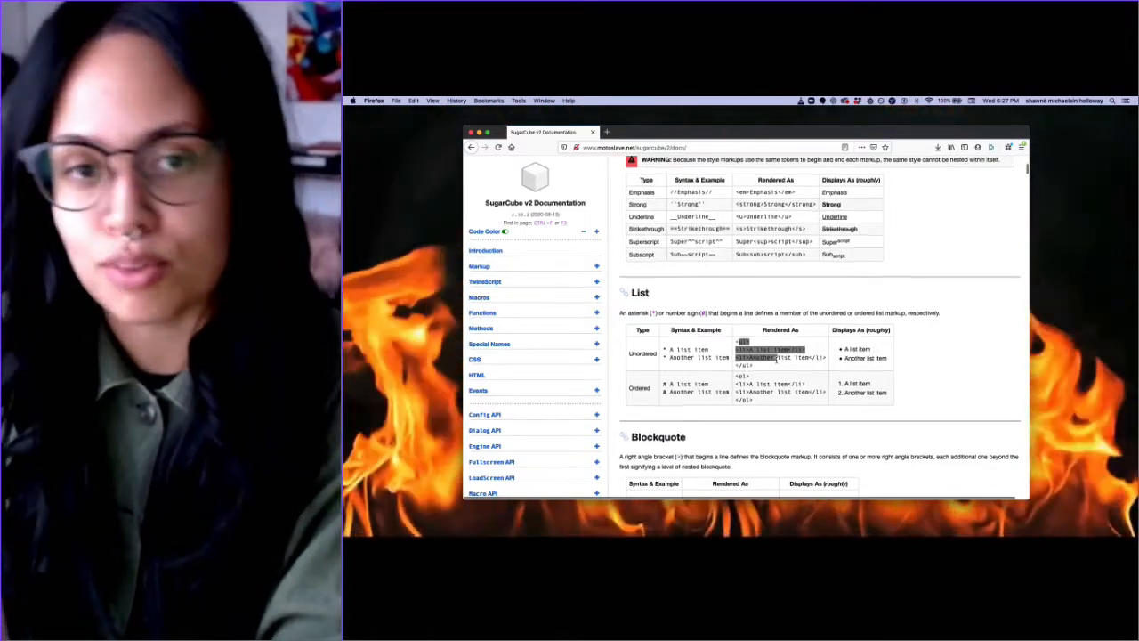
{"action": "scroll", "coordinate": [776, 360], "scroll_direction": "up", "scroll_amount": 2}
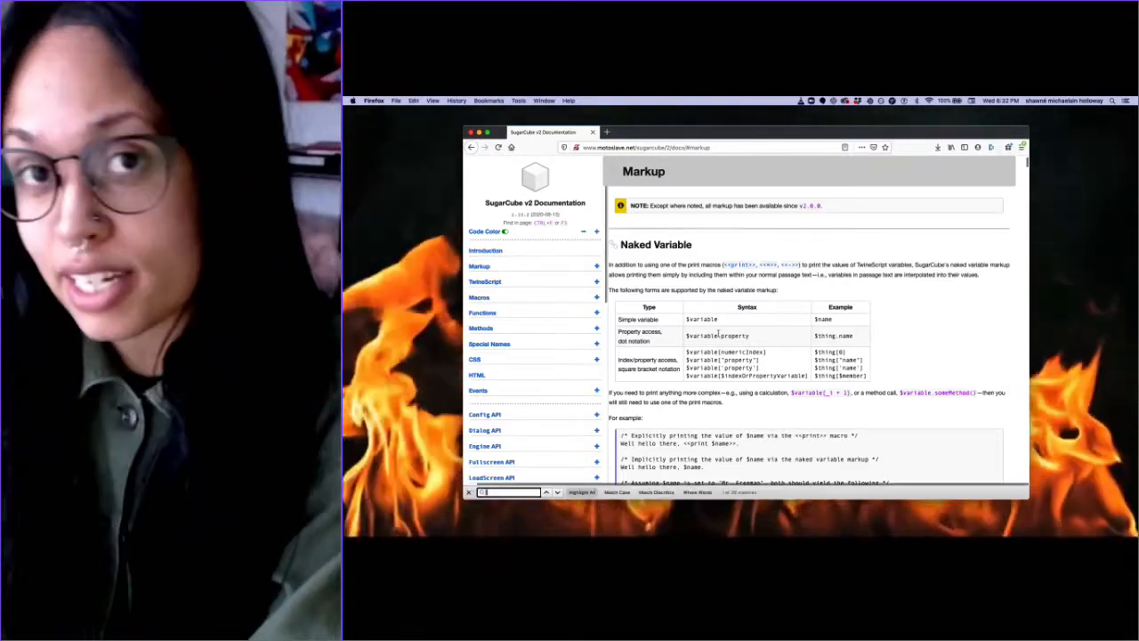
Step: Search the documentation page for the word 'background'
{"action": "key", "text": "ctrl+f"}
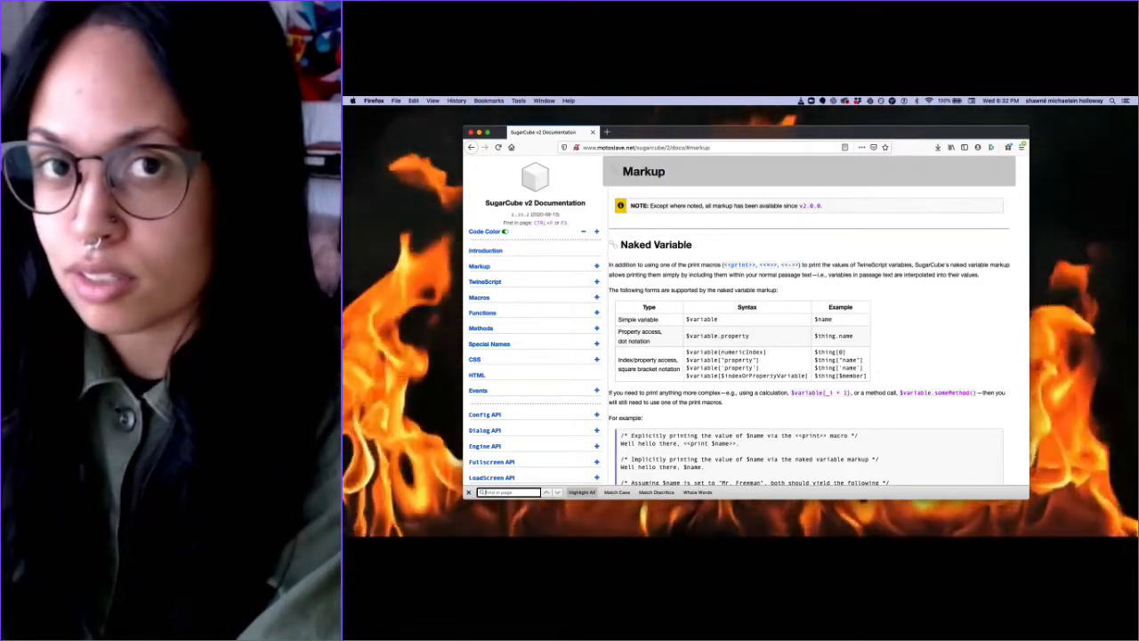
{"action": "type", "text": "background"}
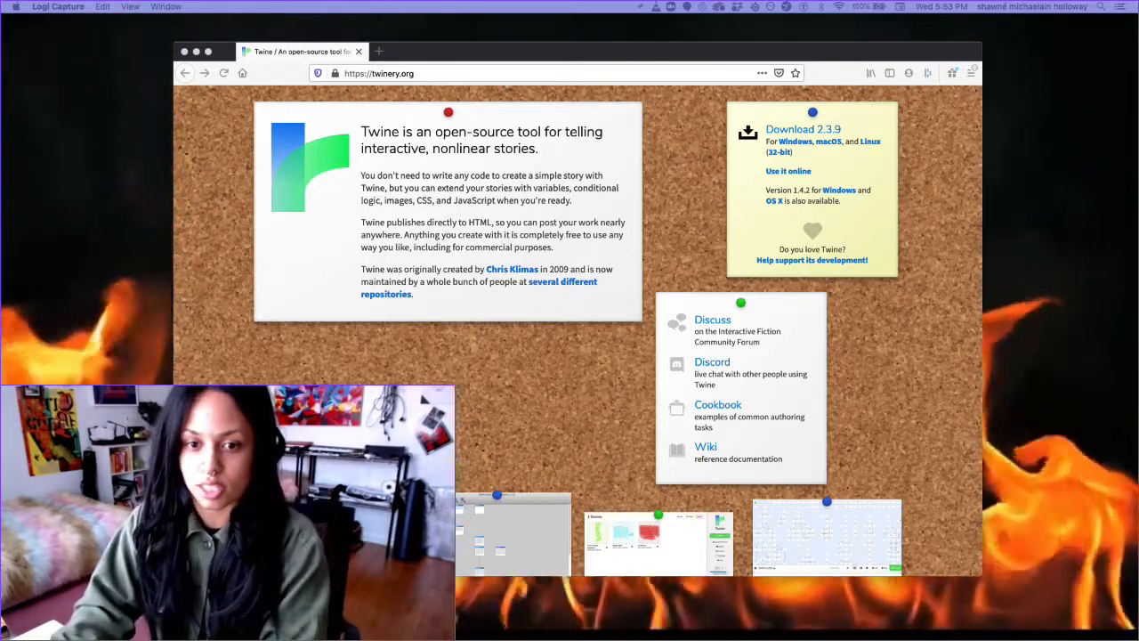
Step: Open the Twine wiki and download Twine 2.3.9 for macOS
{"action": "left_click", "coordinate": [704, 446], "text": "super"}
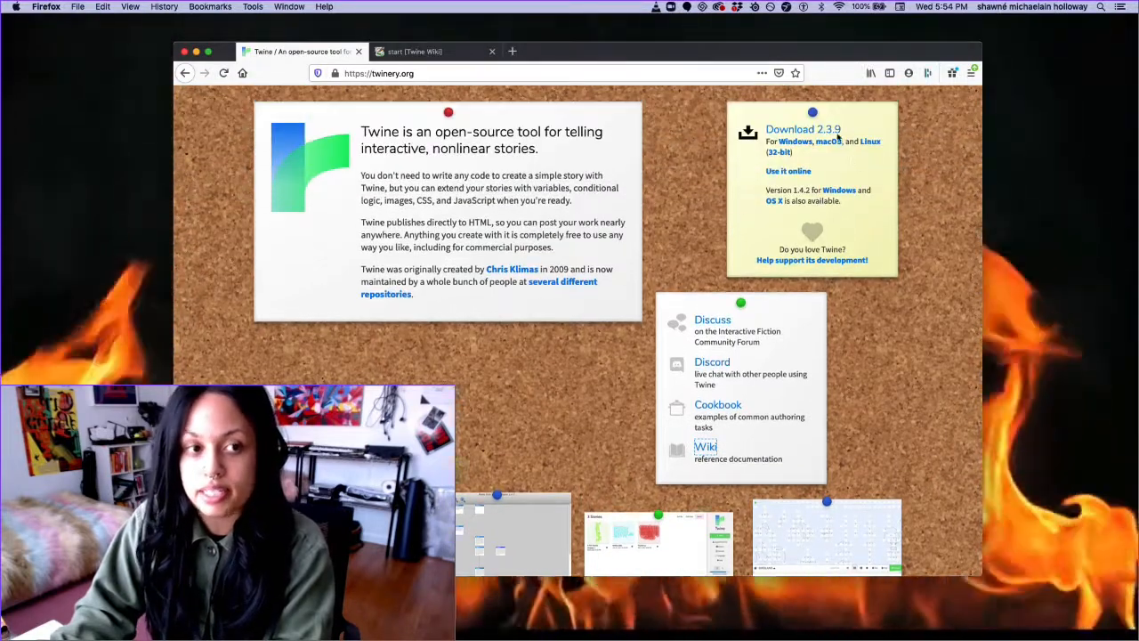
{"action": "left_click", "coordinate": [788, 131]}
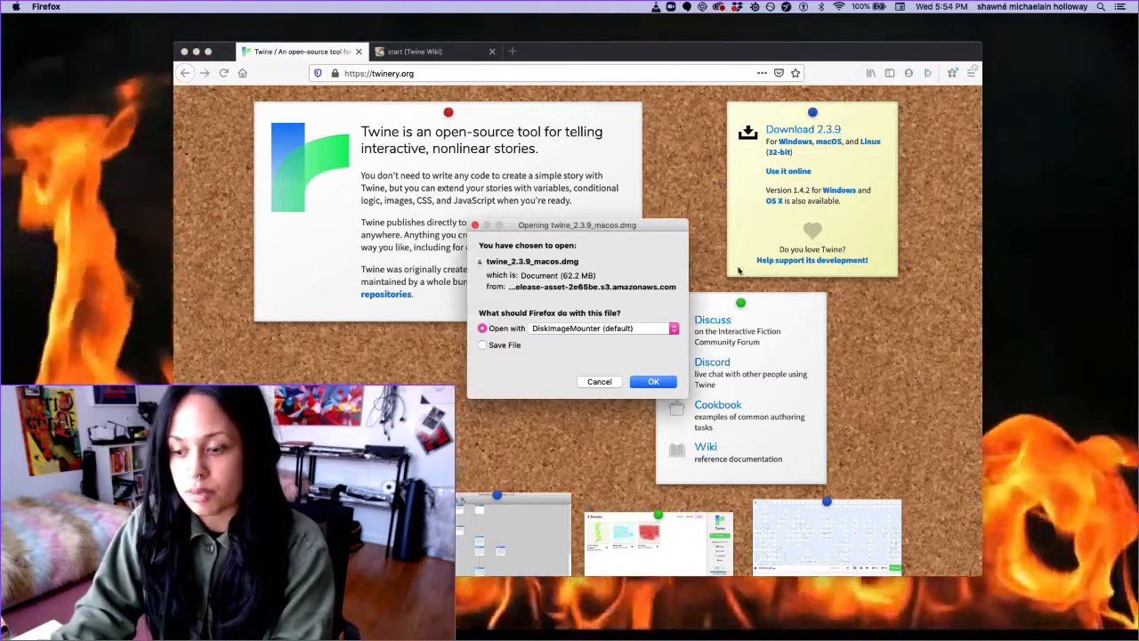
{"action": "left_click", "coordinate": [653, 382]}
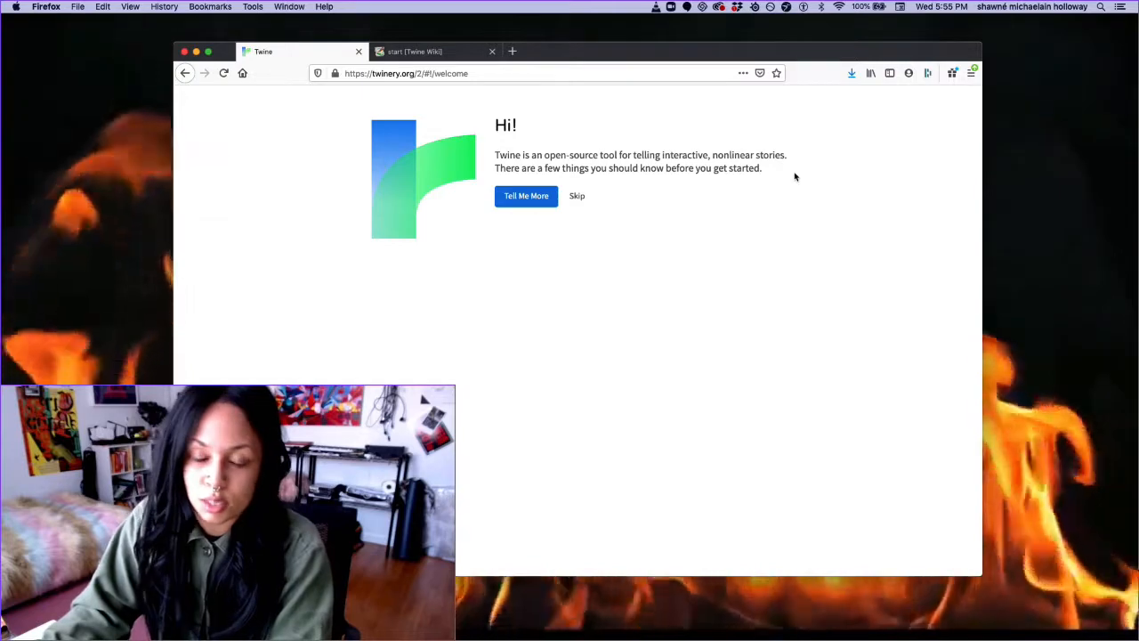
Step: Read through and dismiss the welcome introduction to reach the empty story library
{"action": "left_click", "coordinate": [544, 197]}
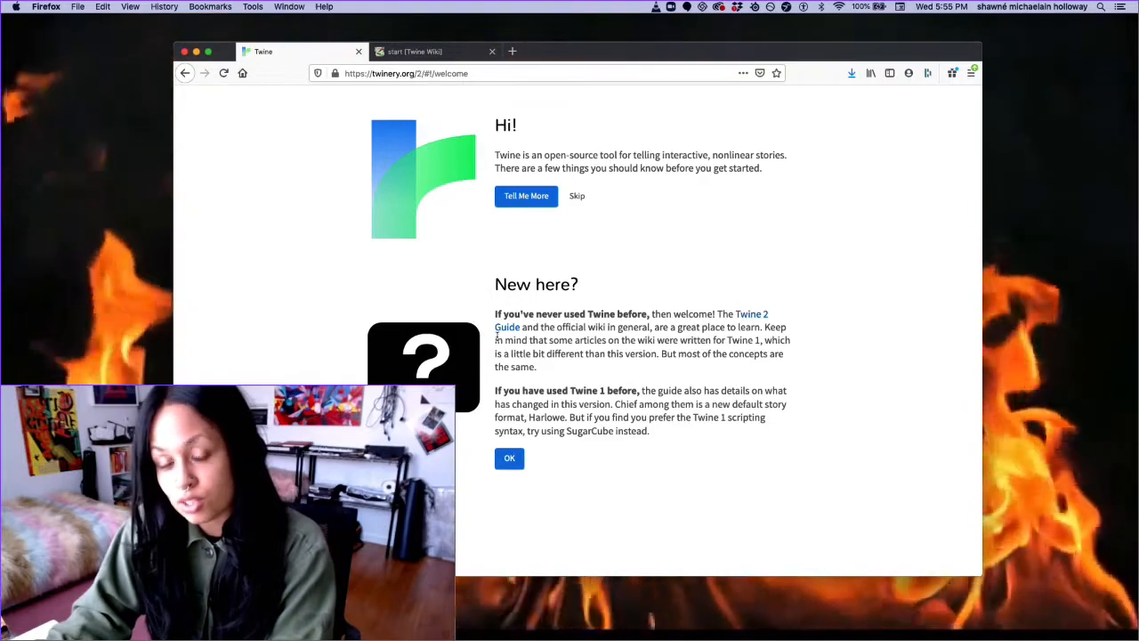
{"action": "left_click", "coordinate": [510, 458]}
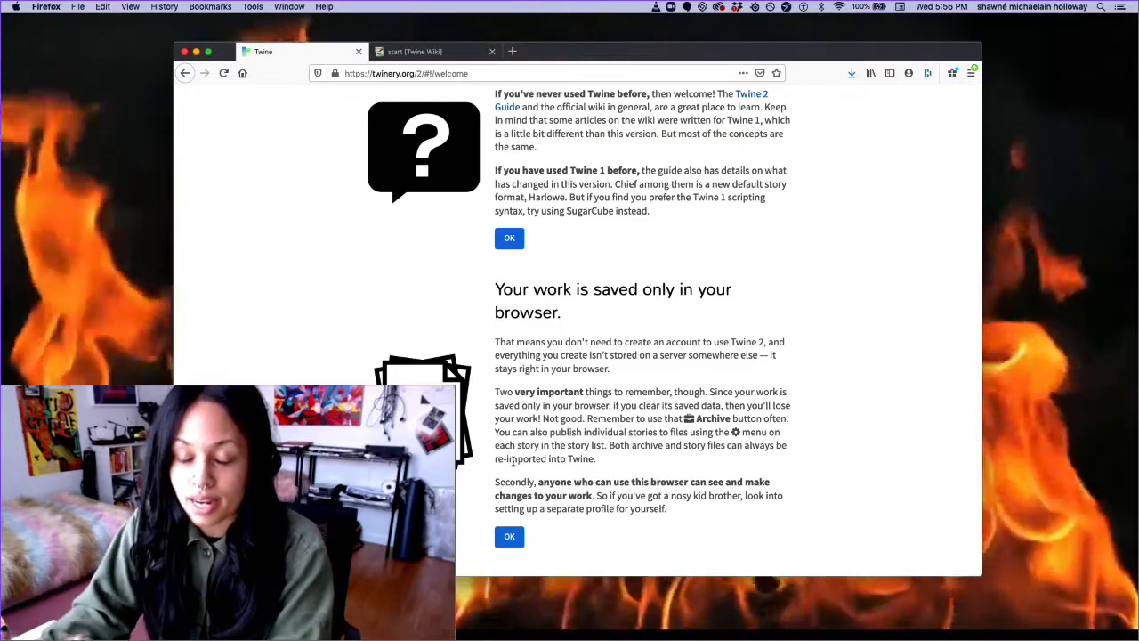
{"action": "left_click", "coordinate": [509, 536]}
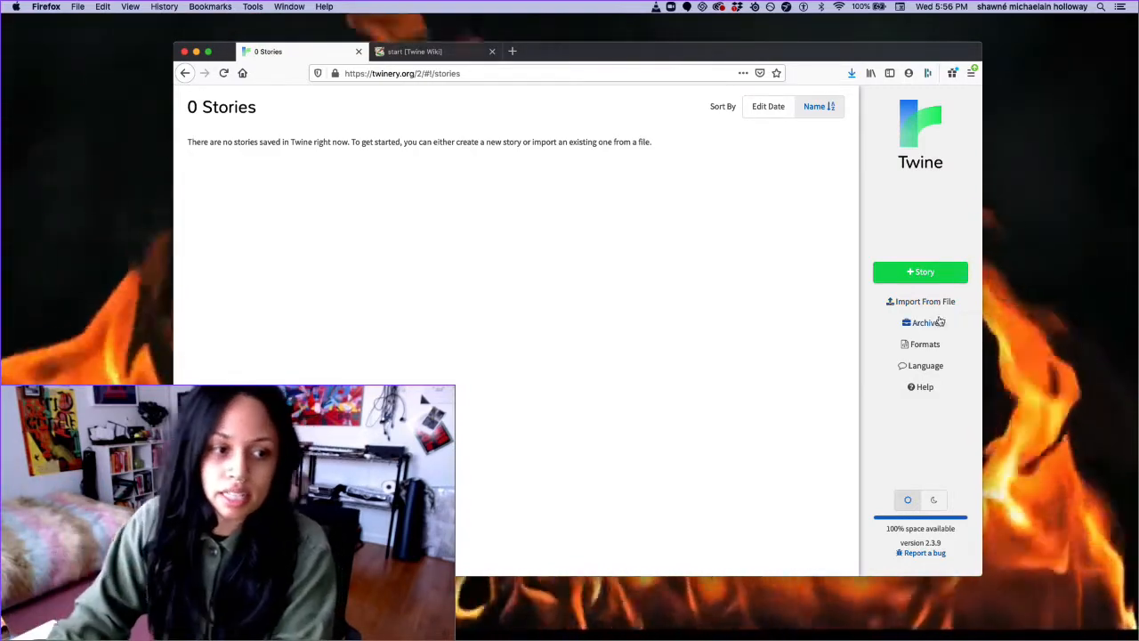
Step: Open the Story Formats list from the library sidebar
{"action": "left_click", "coordinate": [934, 346]}
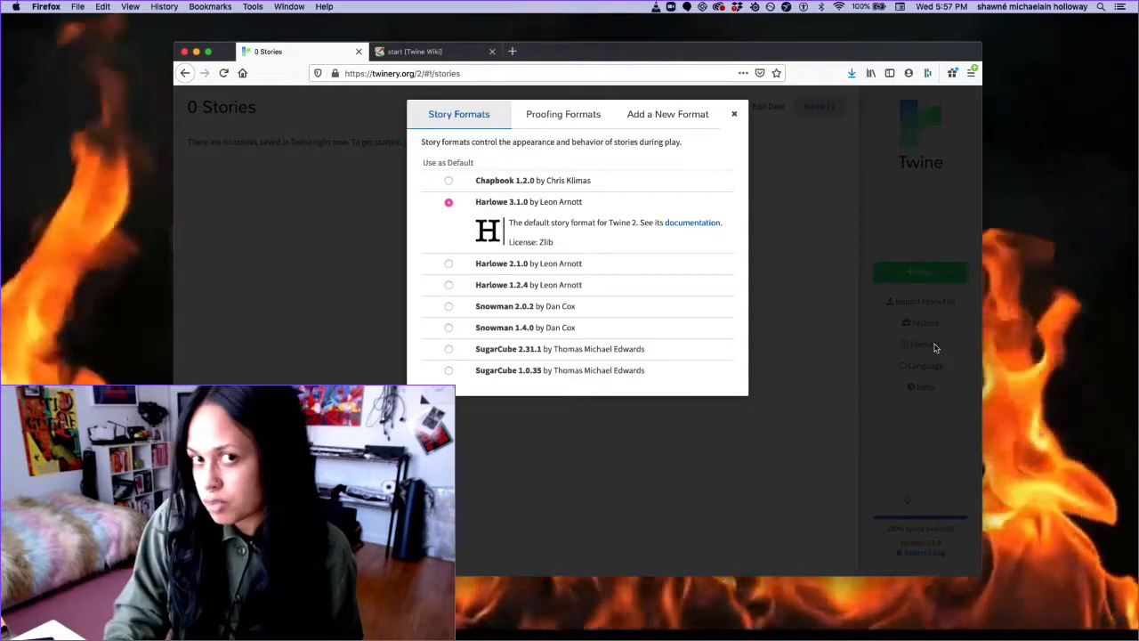
Step: Make SugarCube 2.31.1 the default story format and close the formats list
{"action": "right_click", "coordinate": [934, 347]}
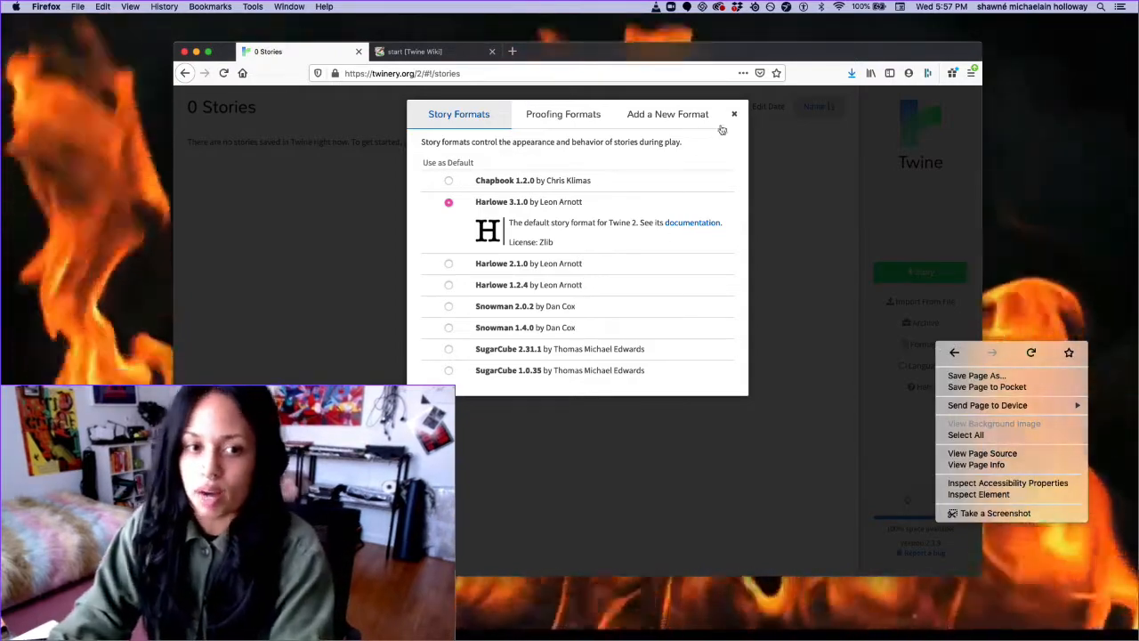
{"action": "key", "text": "Escape"}
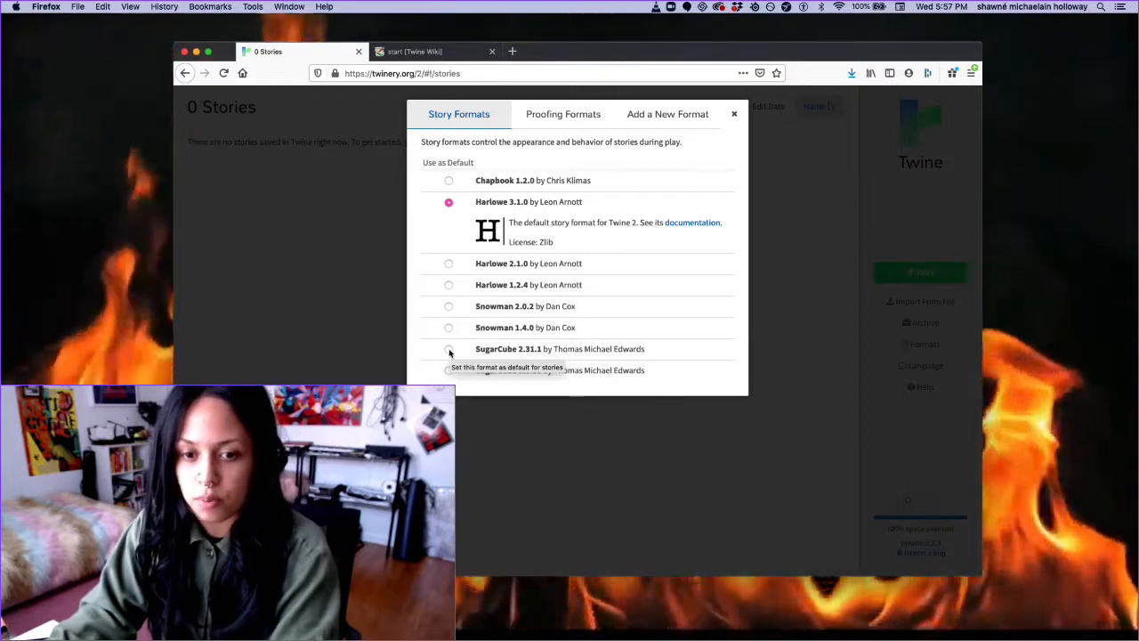
{"action": "left_click", "coordinate": [449, 350]}
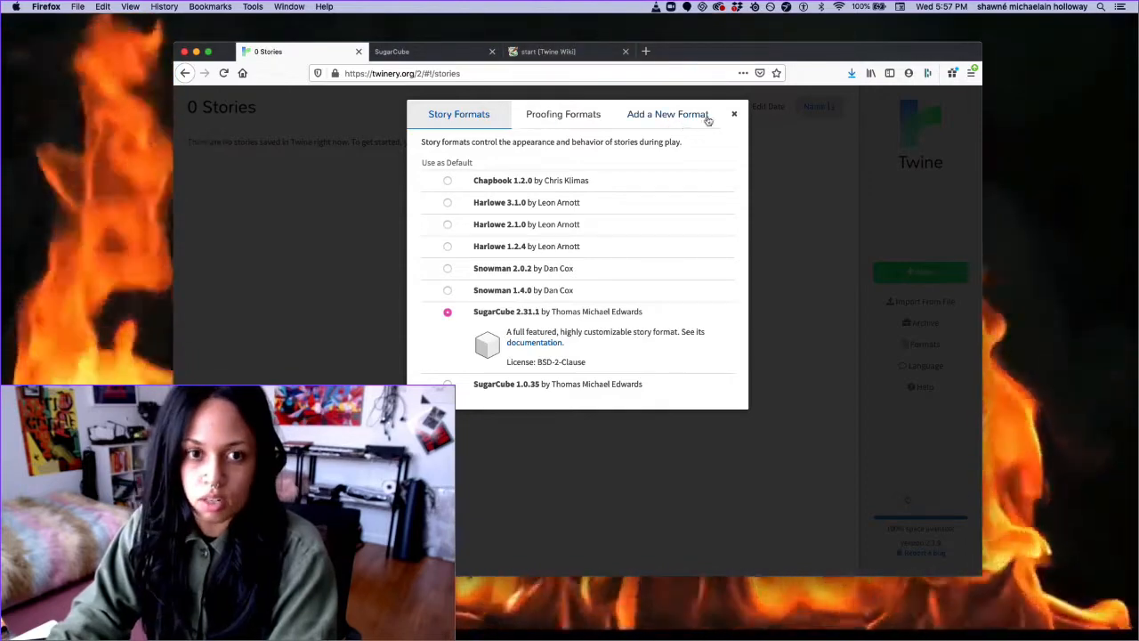
{"action": "left_click", "coordinate": [734, 114]}
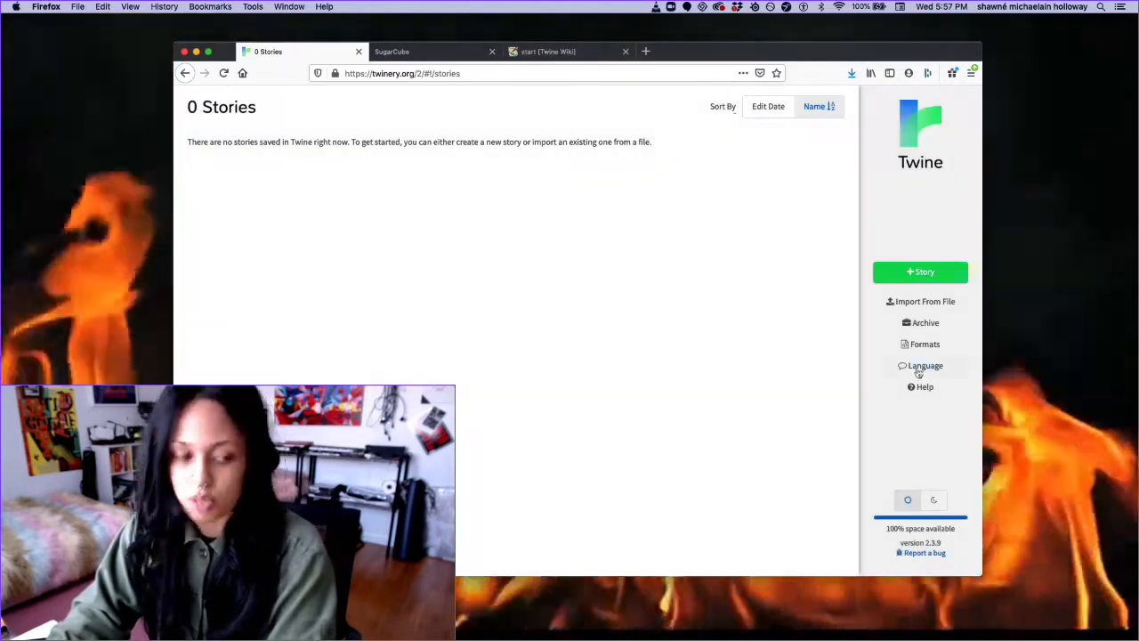
Step: Peek at the language options and toggle the dark theme on and back to light
{"action": "left_click", "coordinate": [920, 367]}
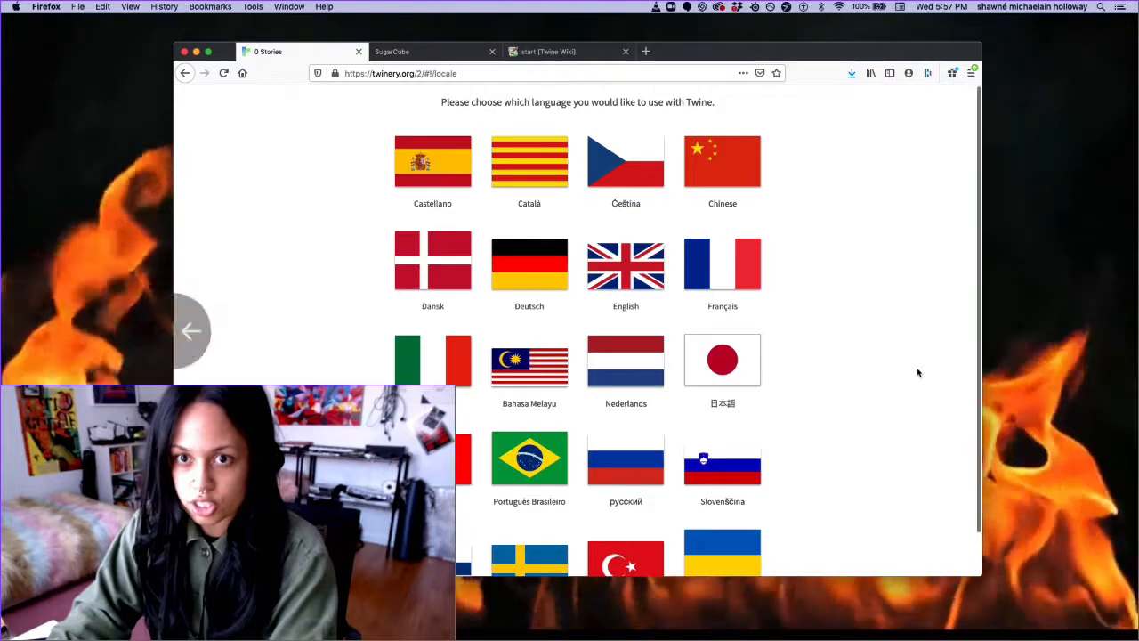
{"action": "key", "text": "super+Left"}
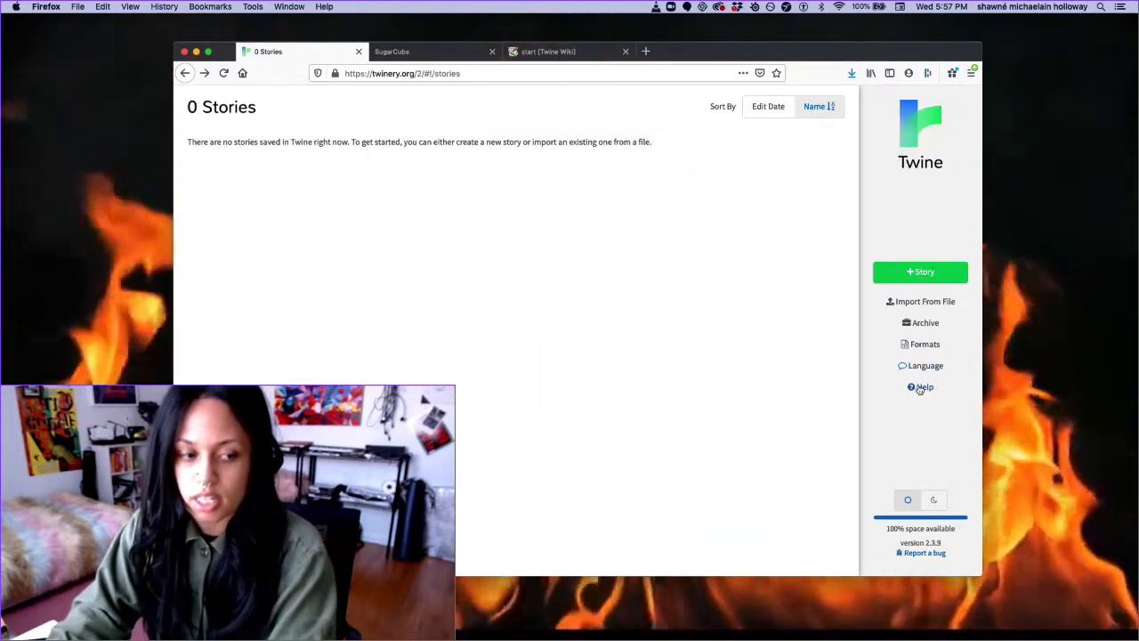
{"action": "left_click", "coordinate": [933, 500]}
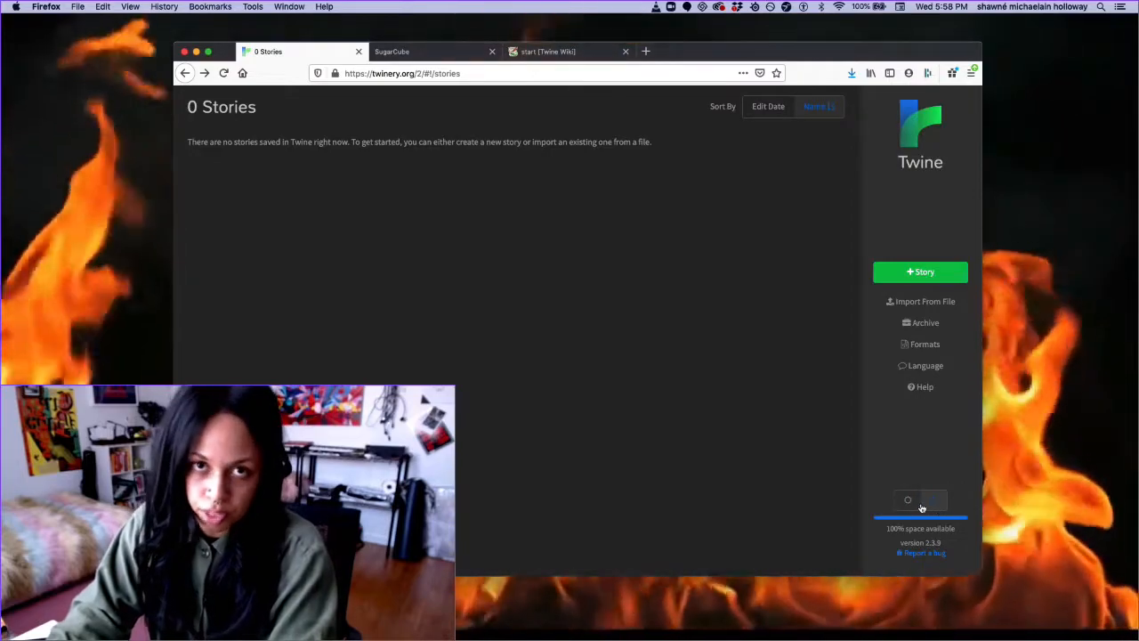
{"action": "left_click", "coordinate": [907, 503]}
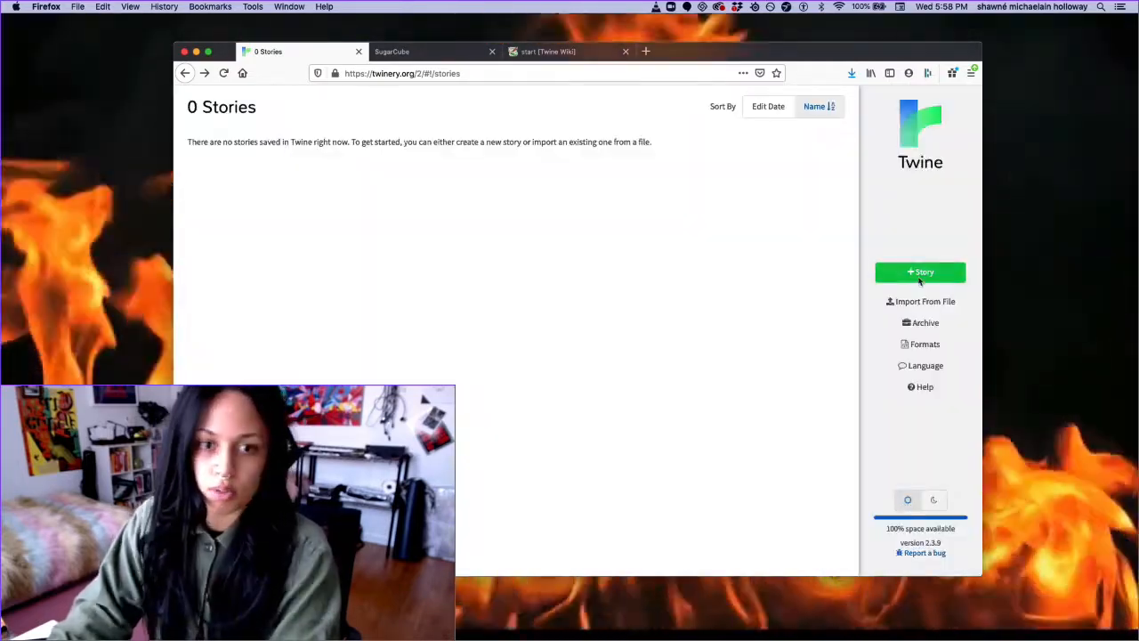
Step: Create a new story named 'The Mall'
{"action": "left_click", "coordinate": [920, 272]}
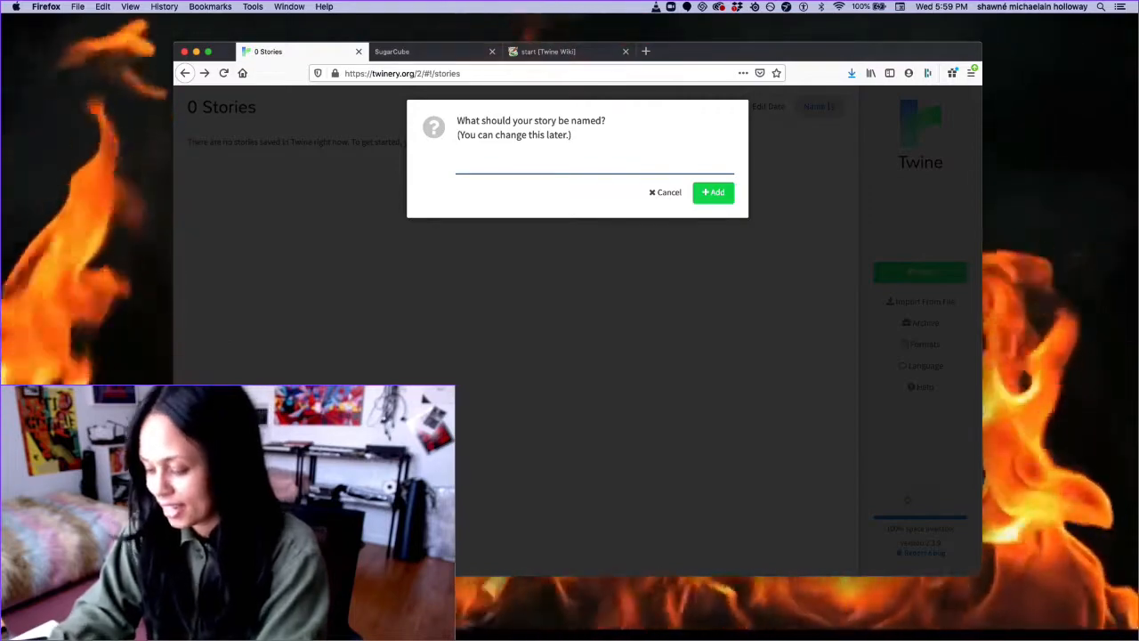
{"action": "type", "text": "The Mall"}
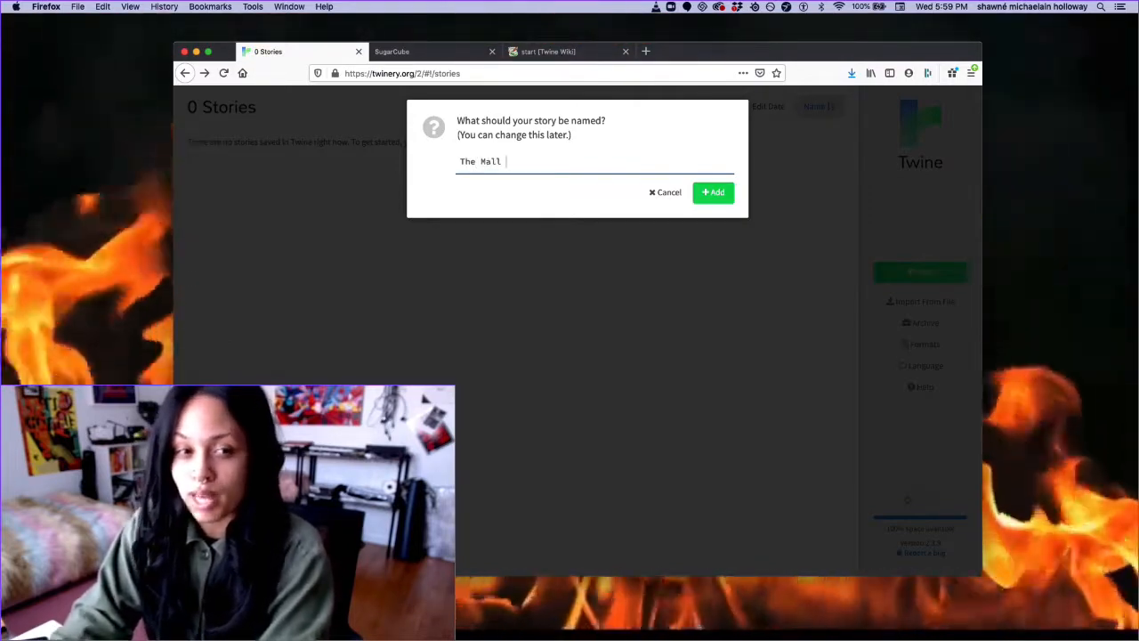
{"action": "left_click", "coordinate": [725, 198]}
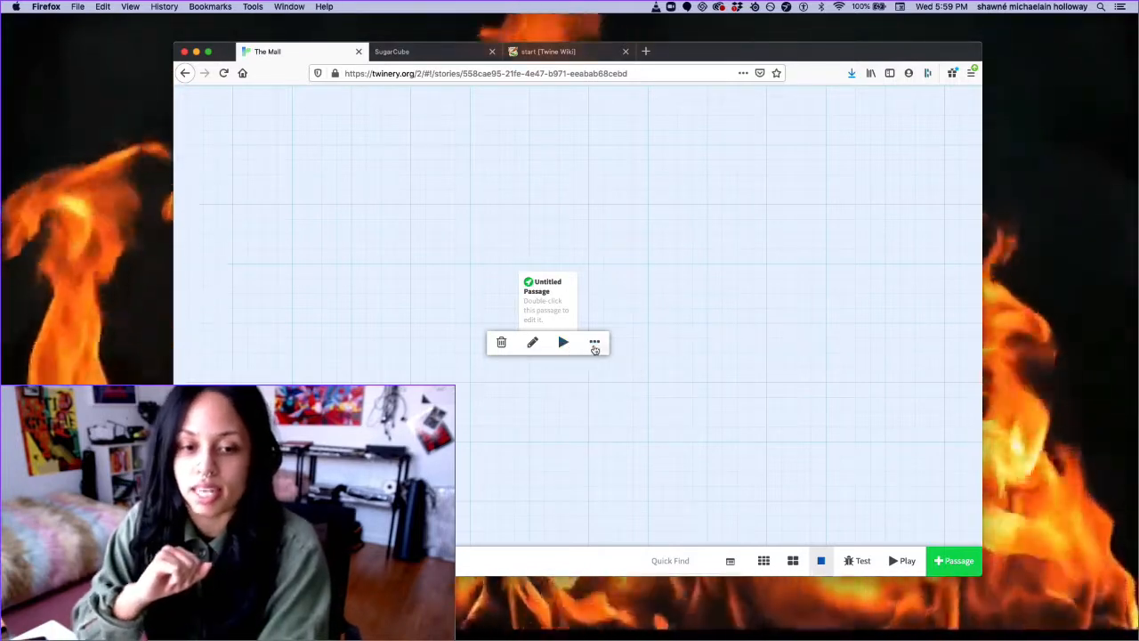
Step: Make the Untitled Passage card large, move it to the map's top-left and open its editor
{"action": "left_click", "coordinate": [594, 342]}
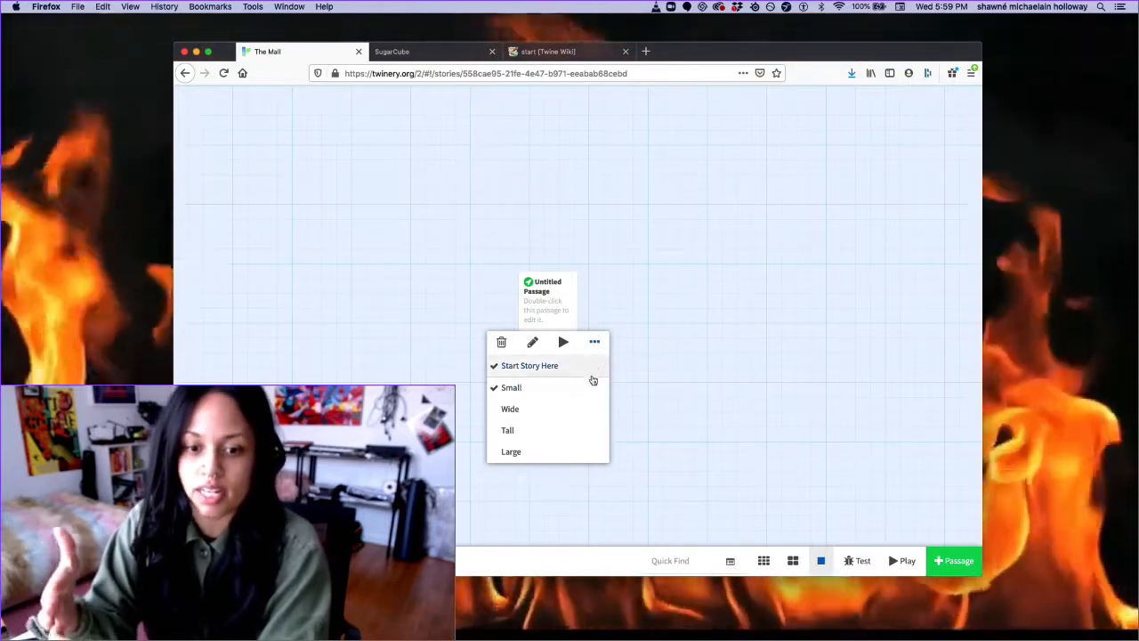
{"action": "left_click", "coordinate": [576, 451]}
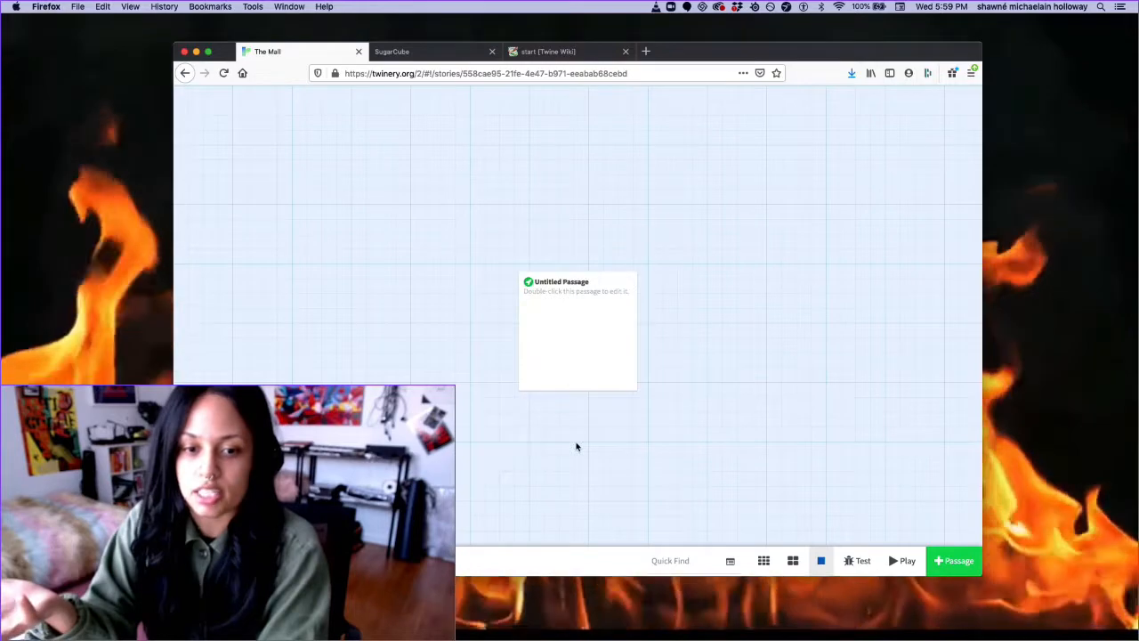
{"action": "left_click_drag", "start_coordinate": [248, 186], "coordinate": [299, 160]}
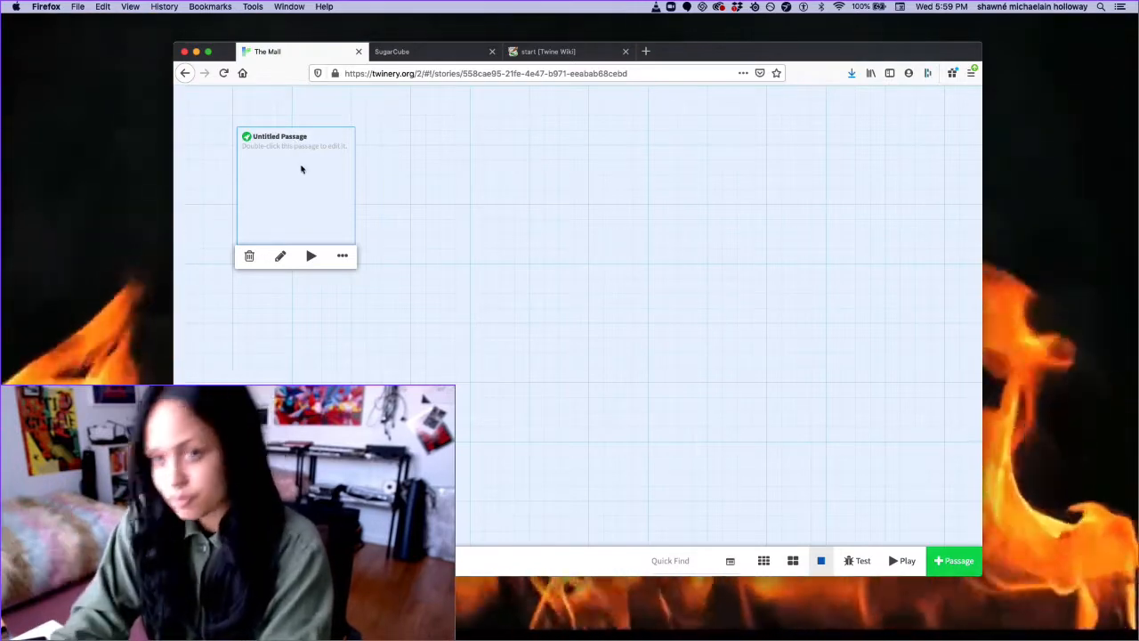
{"action": "double_click", "coordinate": [304, 180]}
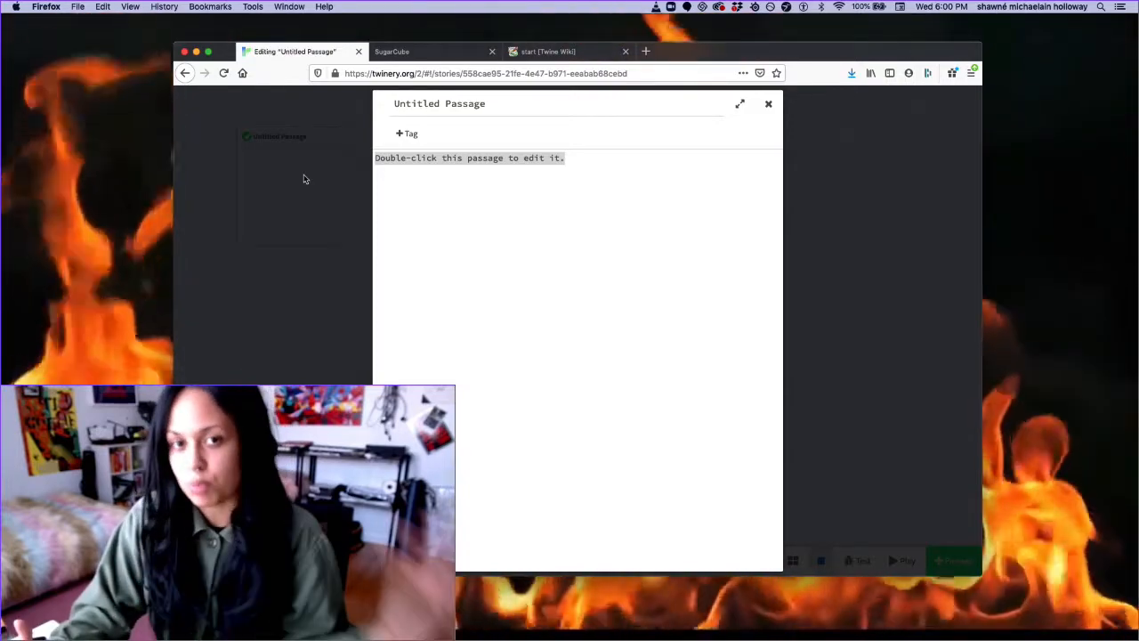
Step: Rename the passage to 'Wake Up And Decide!' and move into its body
{"action": "left_click", "coordinate": [505, 104]}
{"action": "type", "text": "Wake Up And Decide!"}
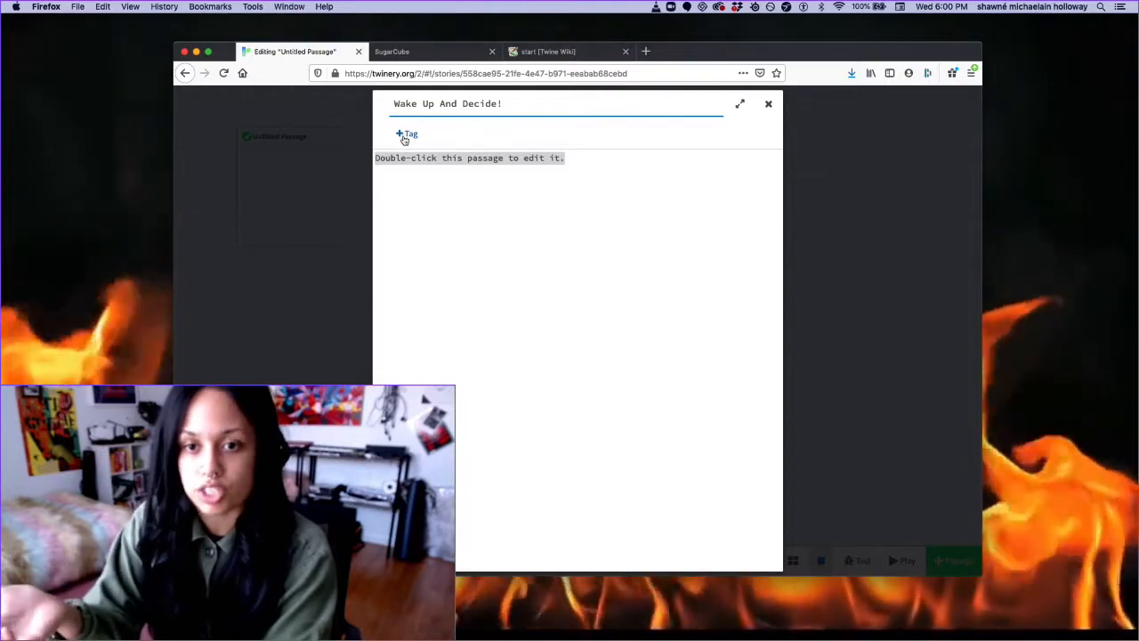
{"action": "left_click", "coordinate": [454, 177]}
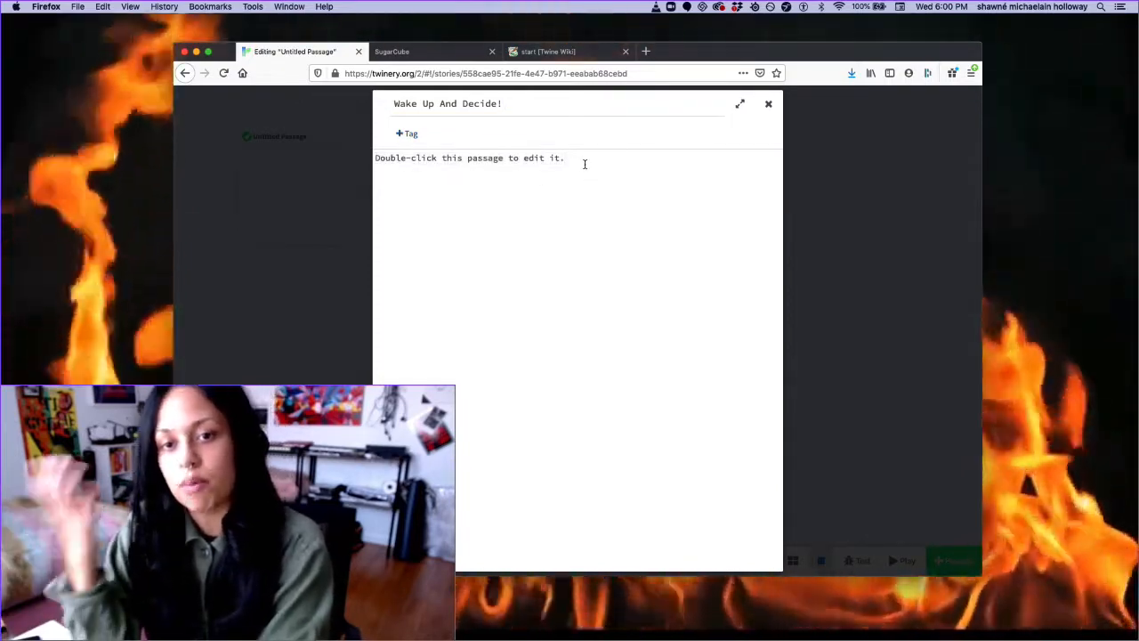
Step: Replace the placeholder with the broken-button opening and two [[...]] choice links: the mall and 'So, I cry!'
{"action": "triple_click", "coordinate": [408, 161]}
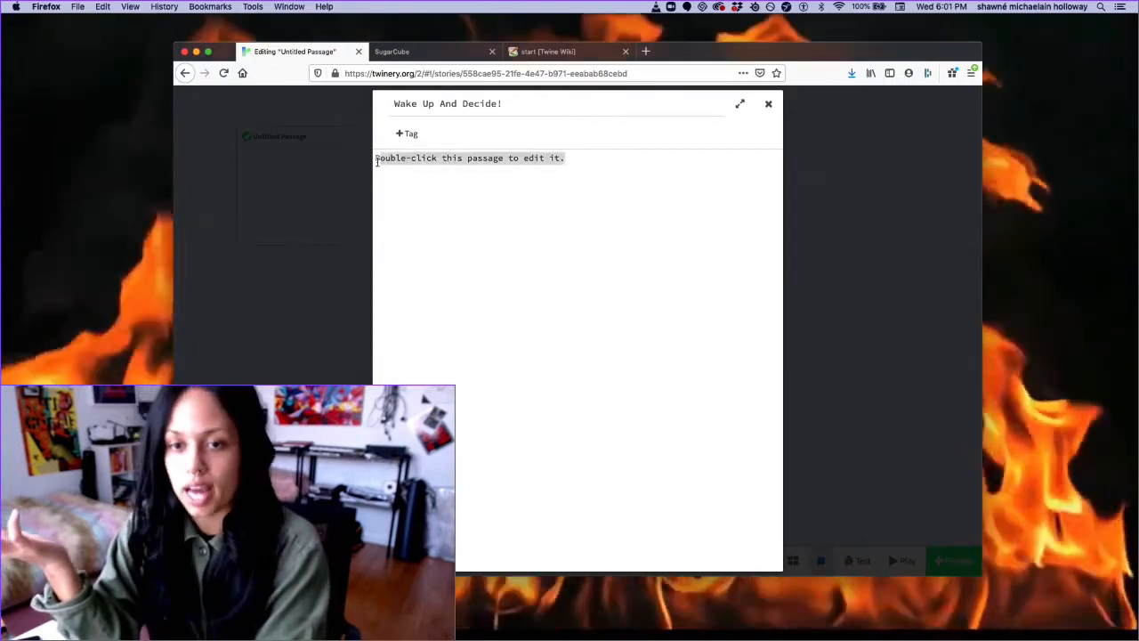
{"action": "key", "text": "BackSpace"}
{"action": "type", "text": "Last night I broke the button on my favorite jacket."}
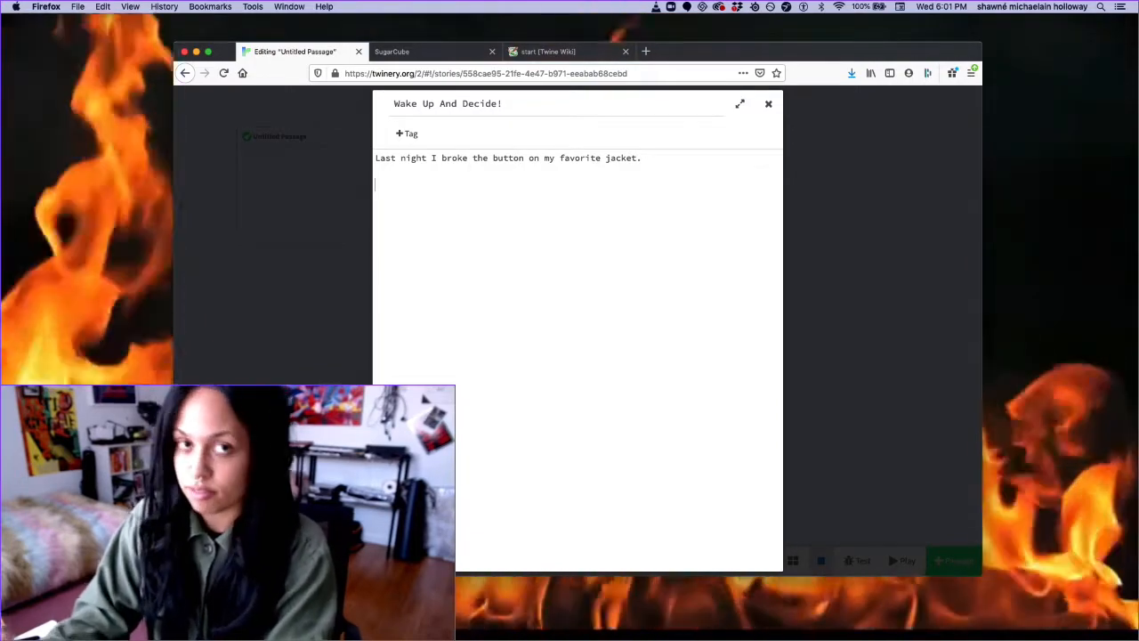
{"action": "key", "text": "Return"}
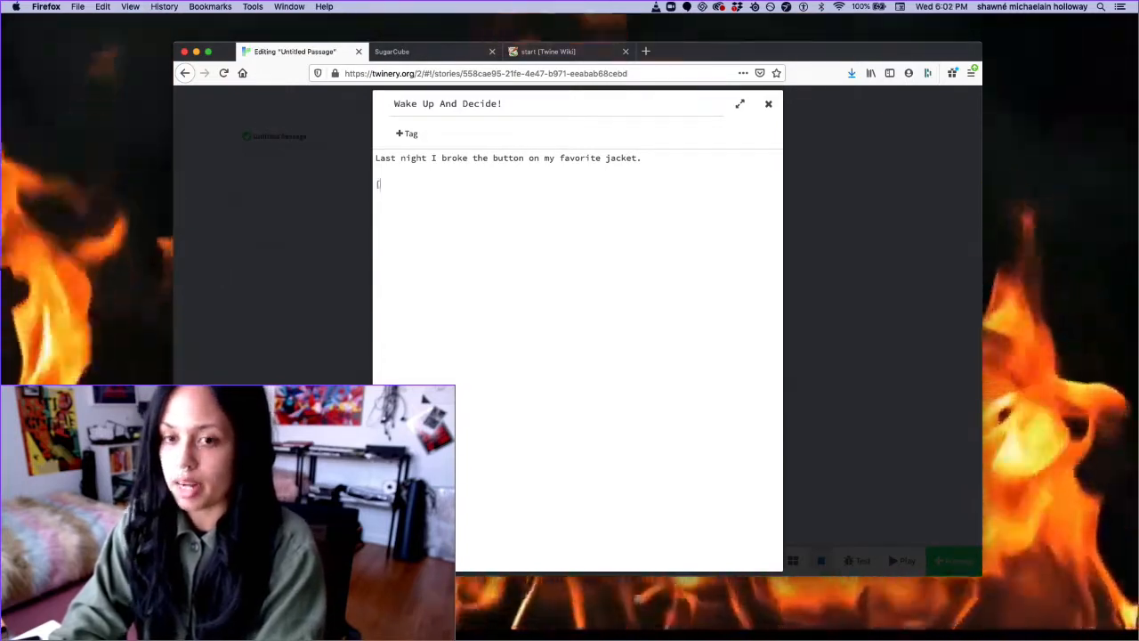
{"action": "type", "text": "[[I get"}
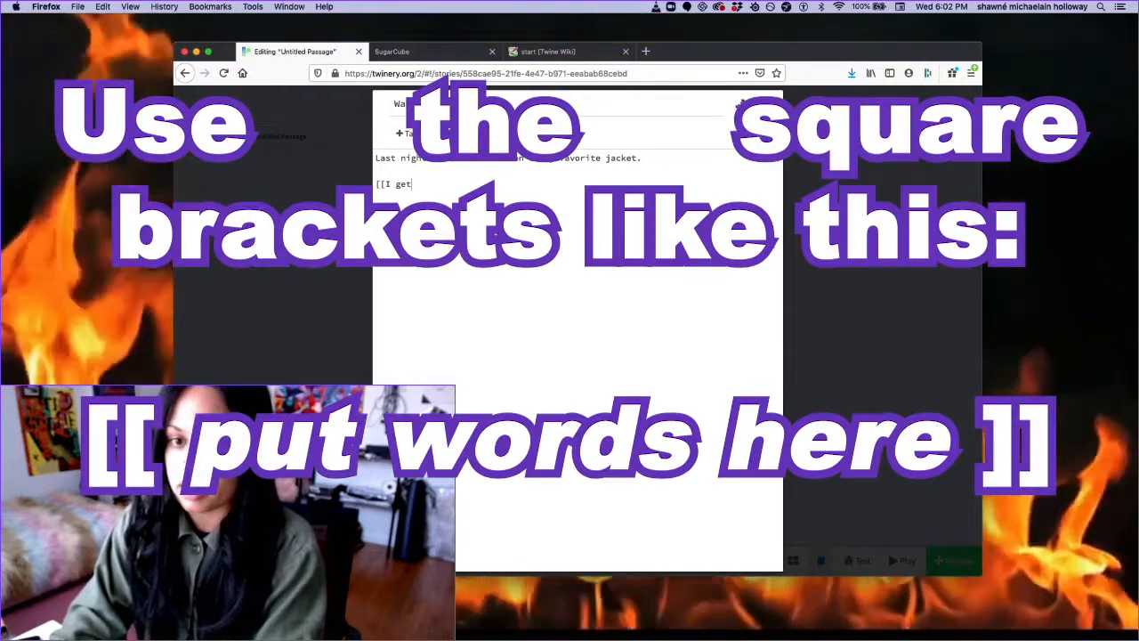
{"action": "key", "text": "BackSpace"}
{"action": "key", "text": "BackSpace"}
{"action": "key", "text": "BackSpace"}
{"action": "type", "text": "So I get up, eat"}
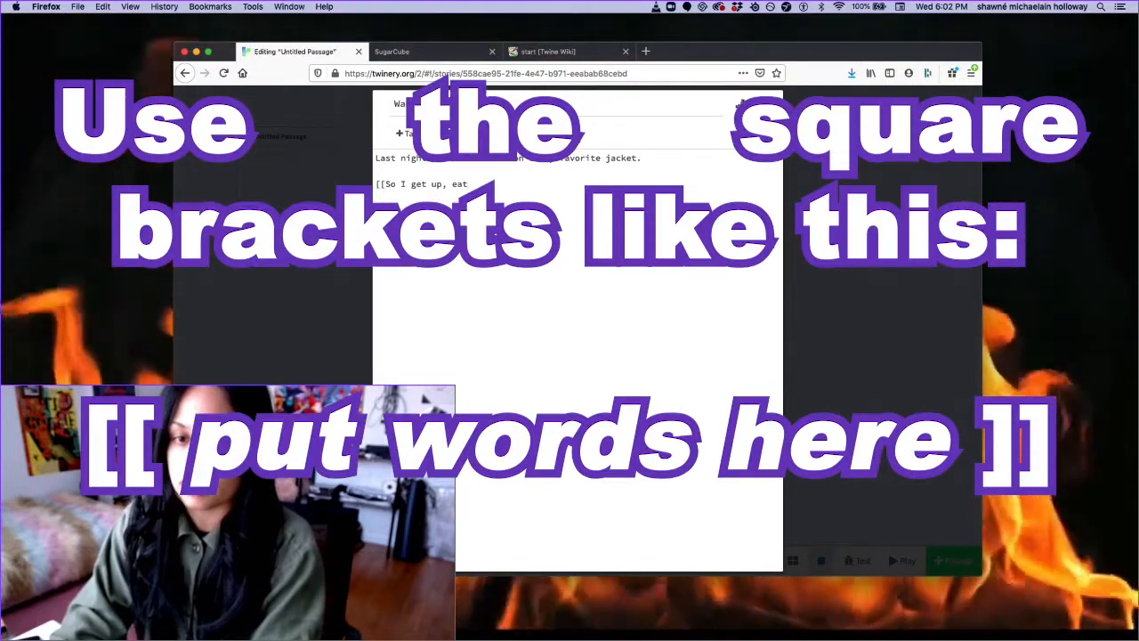
{"action": "type", "text": " breakfast, get dressed, and go to th"}
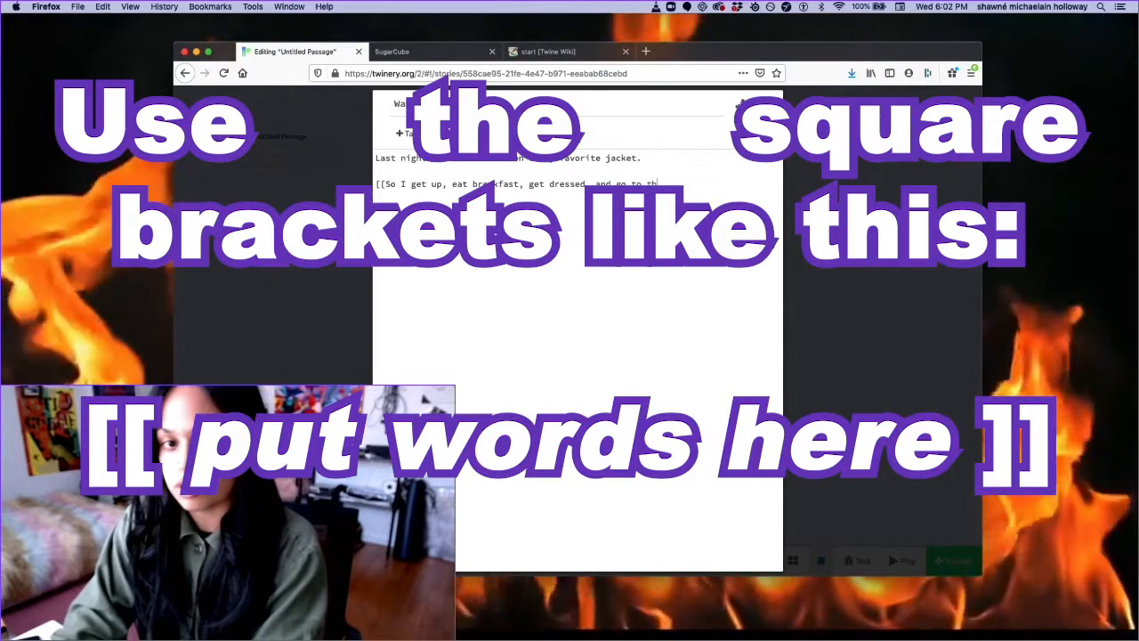
{"action": "type", "text": "e bal"}
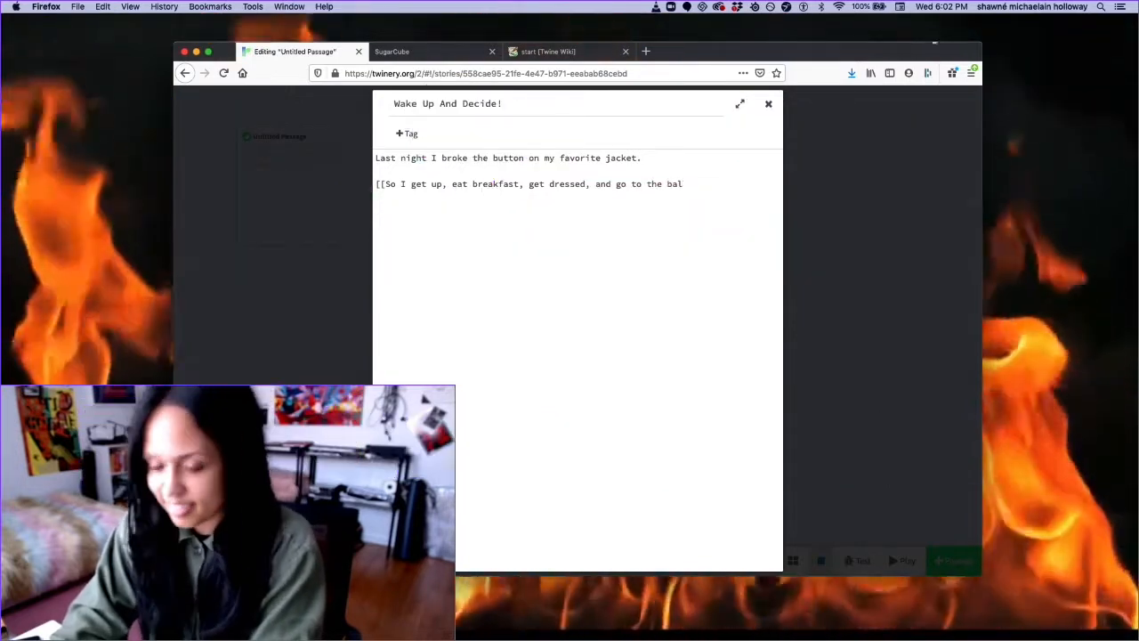
{"action": "key", "text": "BackSpace"}
{"action": "key", "text": "BackSpace"}
{"action": "key", "text": "BackSpace"}
{"action": "type", "text": "mall"}
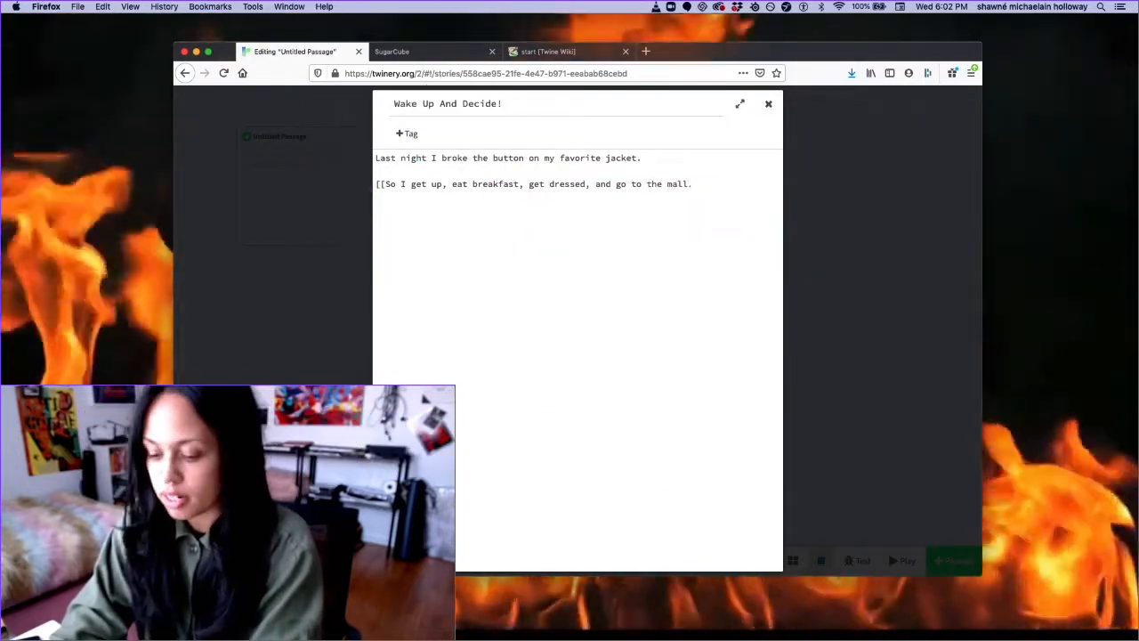
{"action": "type", "text": ".]]"}
{"action": "key", "text": "Return"}
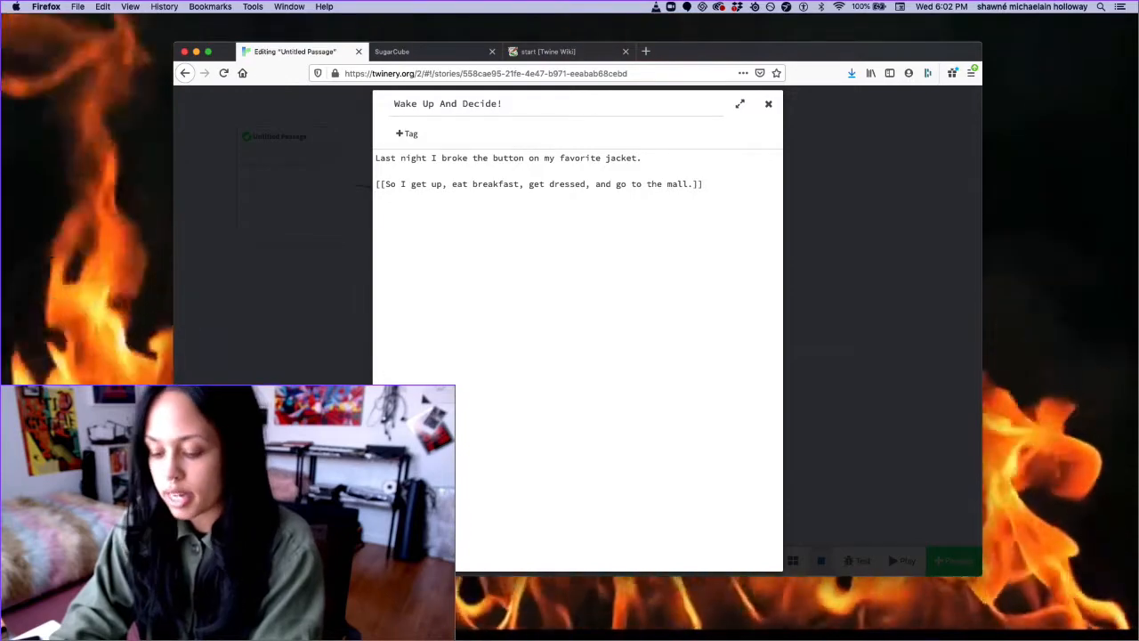
{"action": "type", "text": "[[So, I cry!"}
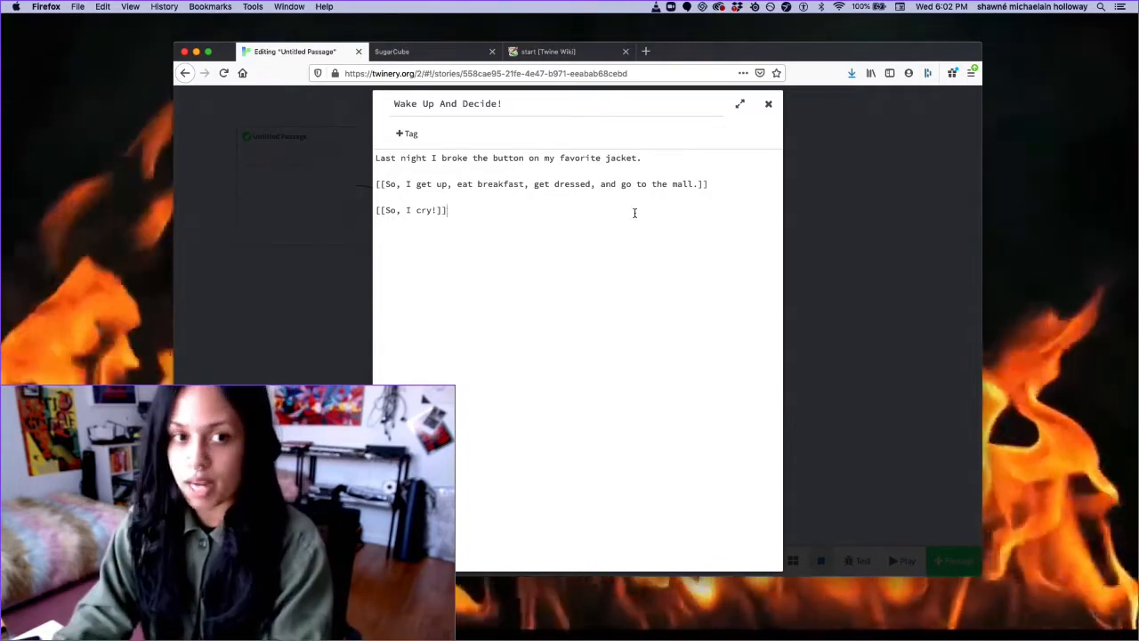
Step: Arrange the map with the mall passage left of Wake Up And Decide! and So, I cry! on its right
{"action": "left_click", "coordinate": [843, 192]}
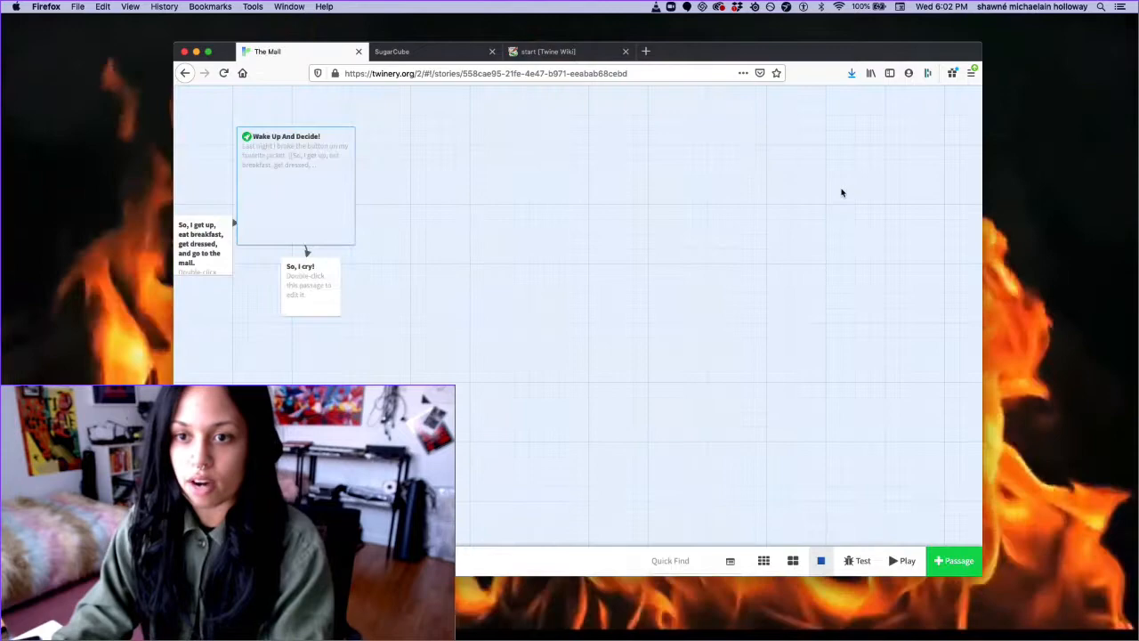
{"action": "left_click", "coordinate": [294, 187]}
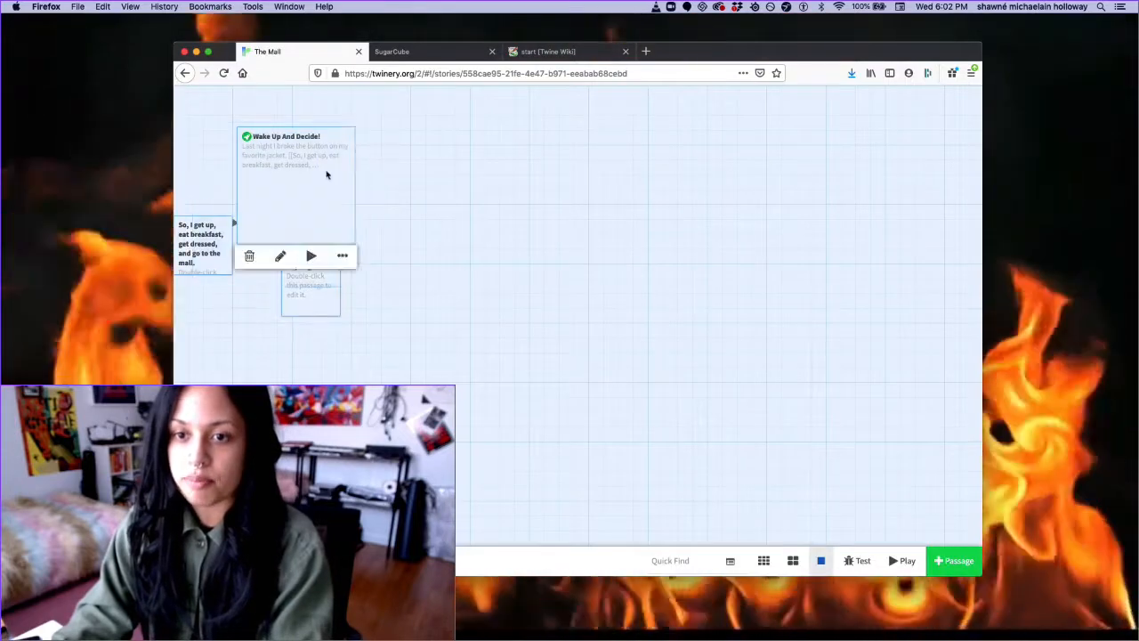
{"action": "left_click_drag", "start_coordinate": [267, 208], "coordinate": [534, 210]}
{"action": "left_click", "coordinate": [347, 249]}
{"action": "left_click_drag", "start_coordinate": [347, 249], "coordinate": [352, 236]}
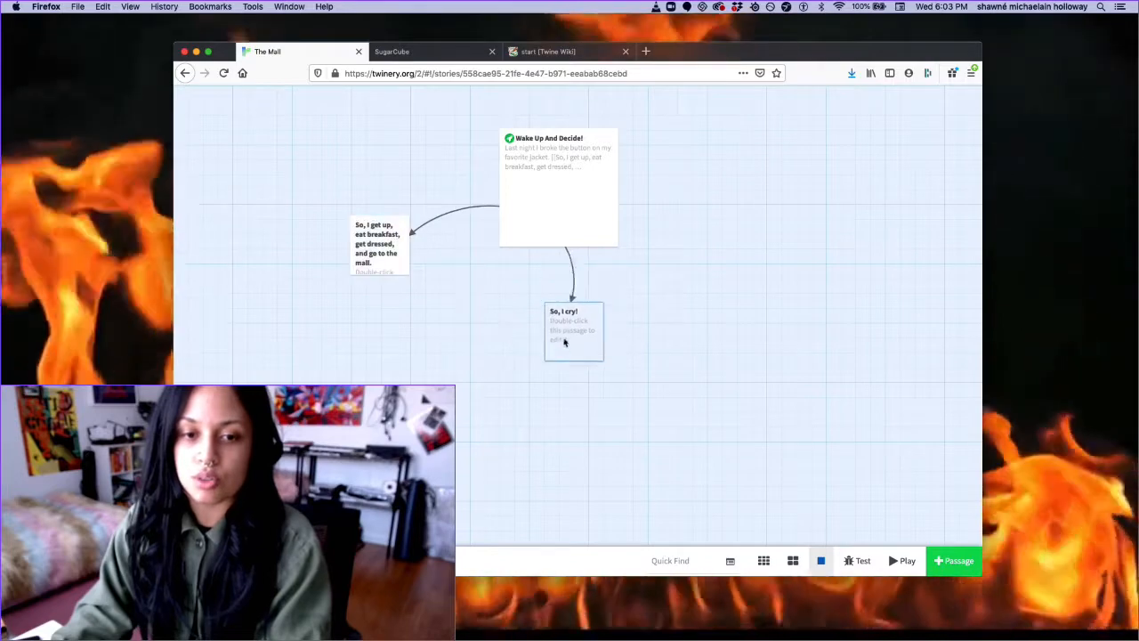
{"action": "mouse_move", "coordinate": [569, 285]}
{"action": "left_mouse_down"}
{"action": "mouse_move", "coordinate": [821, 215]}
{"action": "mouse_move", "coordinate": [738, 266]}
{"action": "left_mouse_up"}
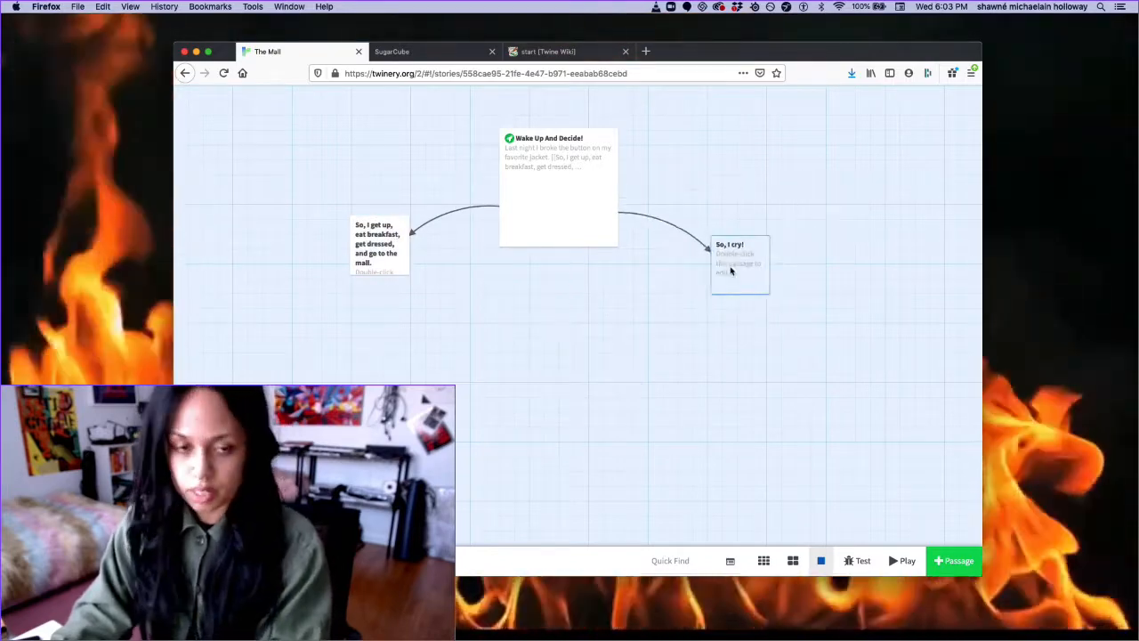
{"action": "left_click", "coordinate": [570, 227]}
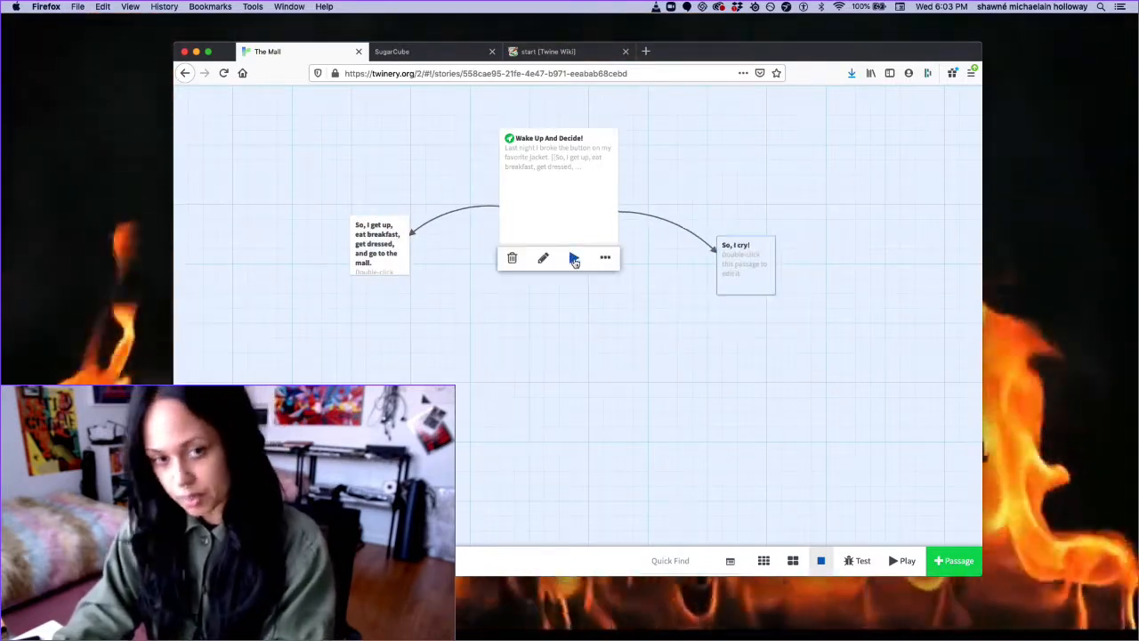
Step: Test-play from Wake Up And Decide!, follow the mall link and return to the opening passage
{"action": "left_click", "coordinate": [574, 259]}
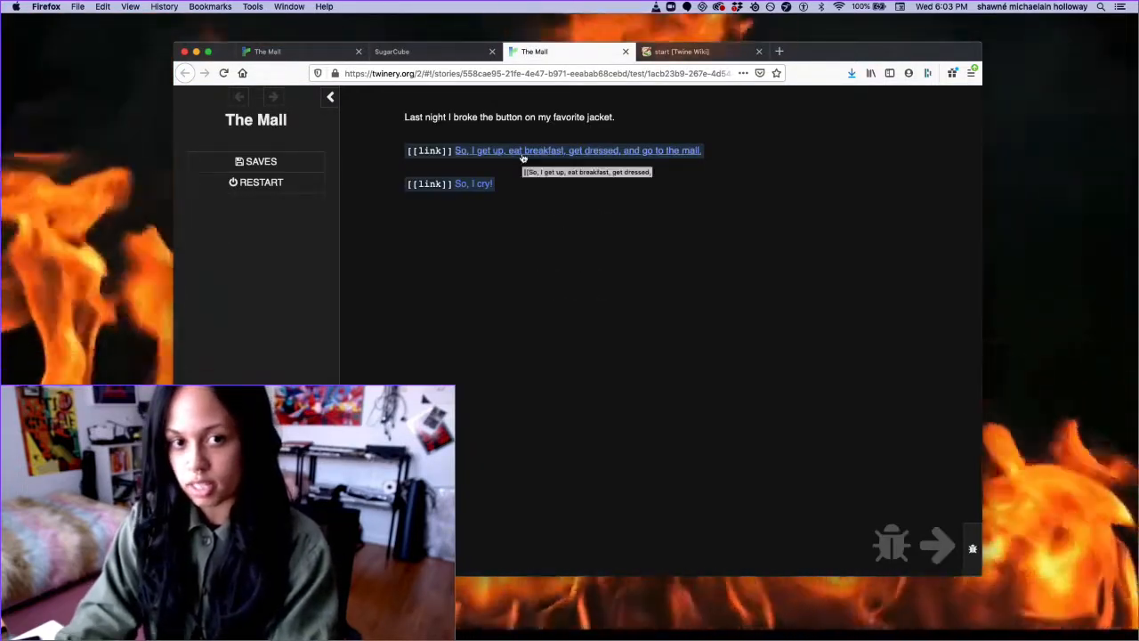
{"action": "left_click", "coordinate": [522, 153]}
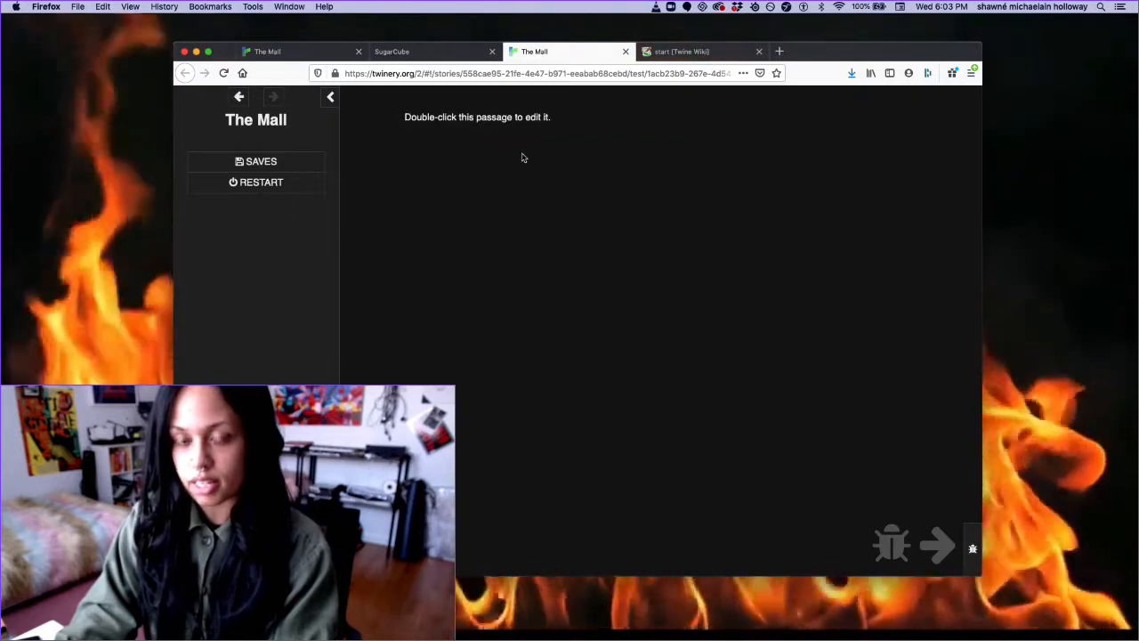
{"action": "left_click", "coordinate": [238, 96]}
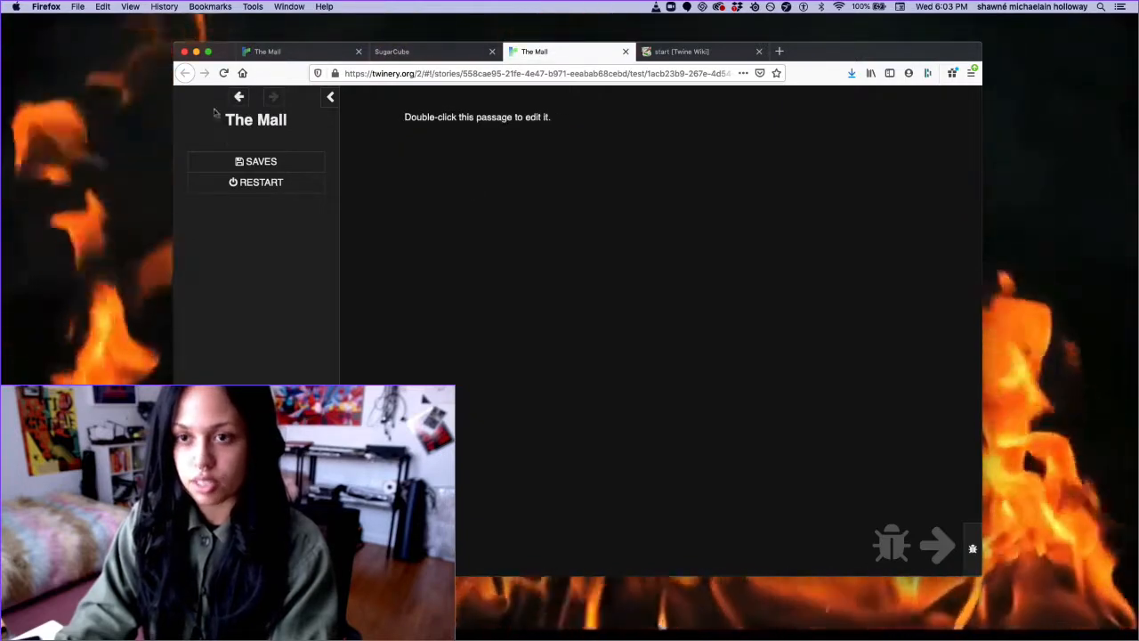
{"action": "left_click", "coordinate": [239, 96]}
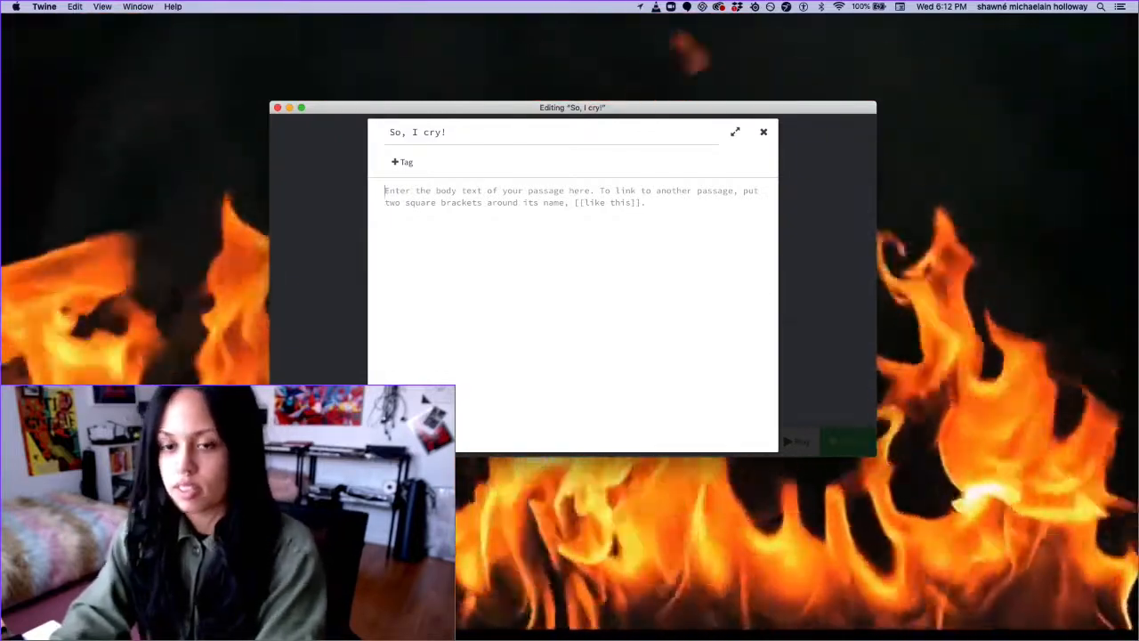
{"action": "type", "text": "Wipe"}
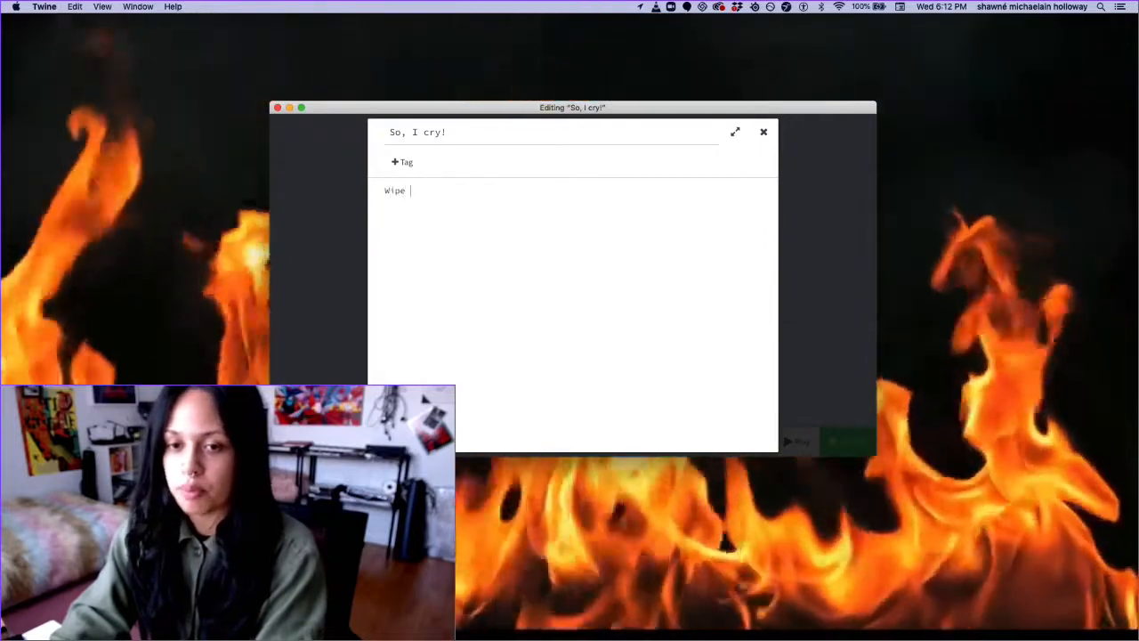
{"action": "type", "text": " our ta"}
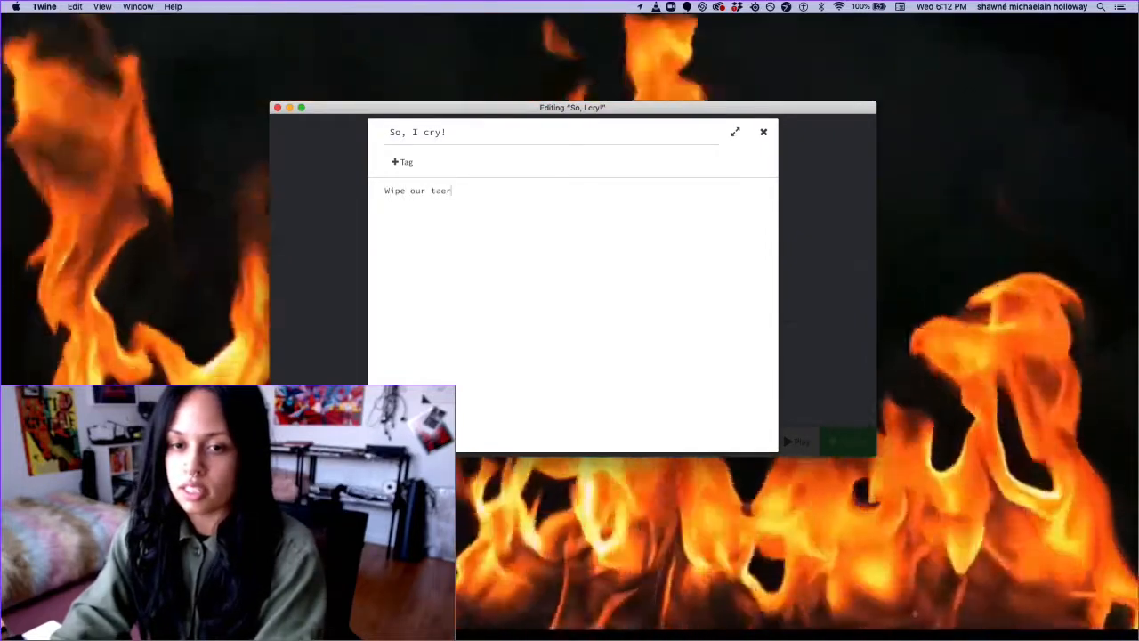
Step: Correct the misspelled word while writing the [[cry|get an idea]] link in So, I cry!
{"action": "key", "text": "BackSpace"}
{"action": "type", "text": "ears a"}
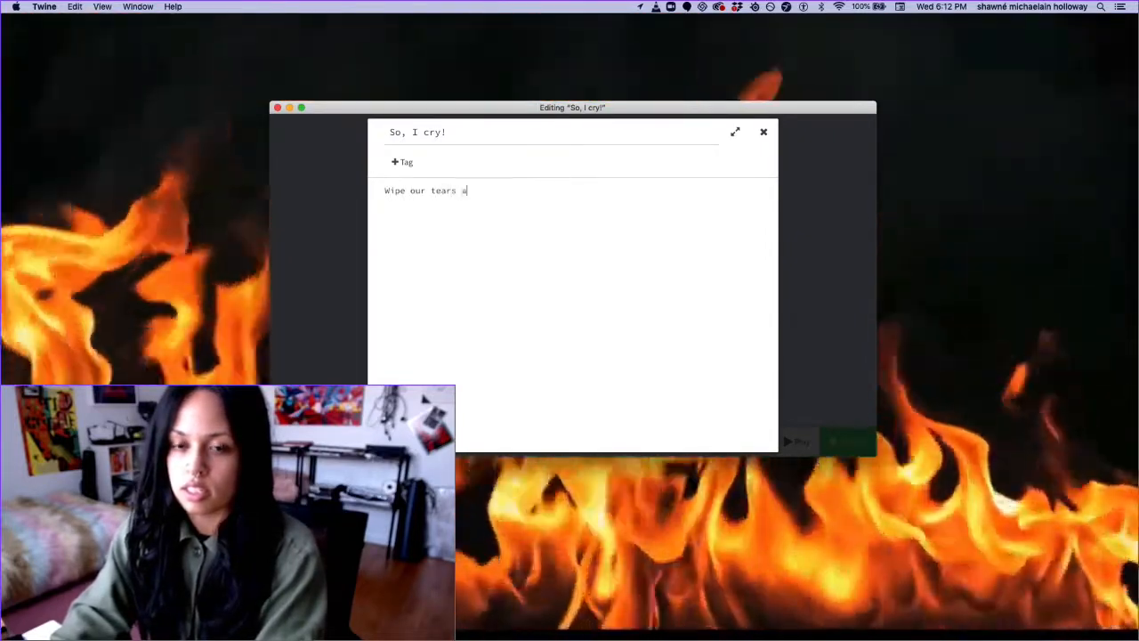
{"action": "type", "text": "way with our "}
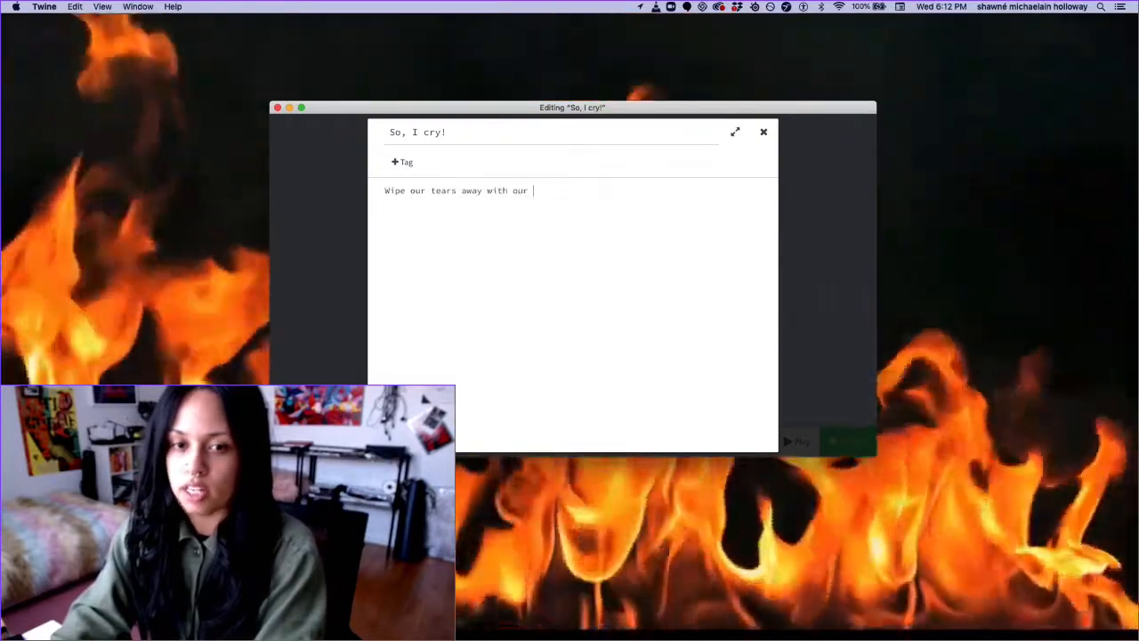
{"action": "type", "text": "jacket."}
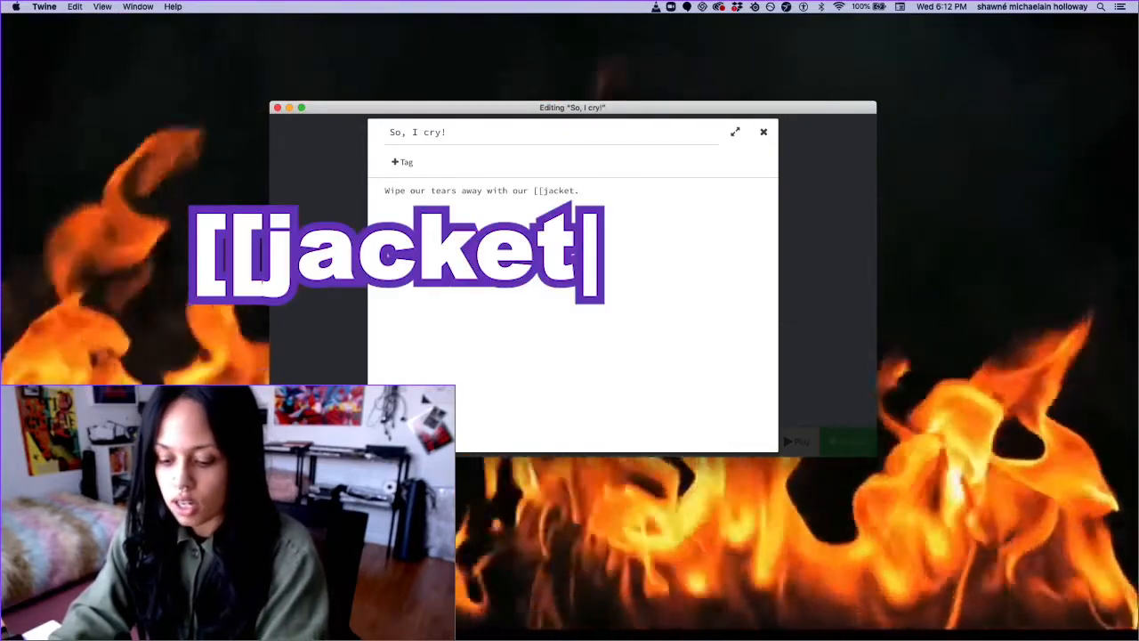
{"action": "type", "text": "|Ask my best friend for a ride"}
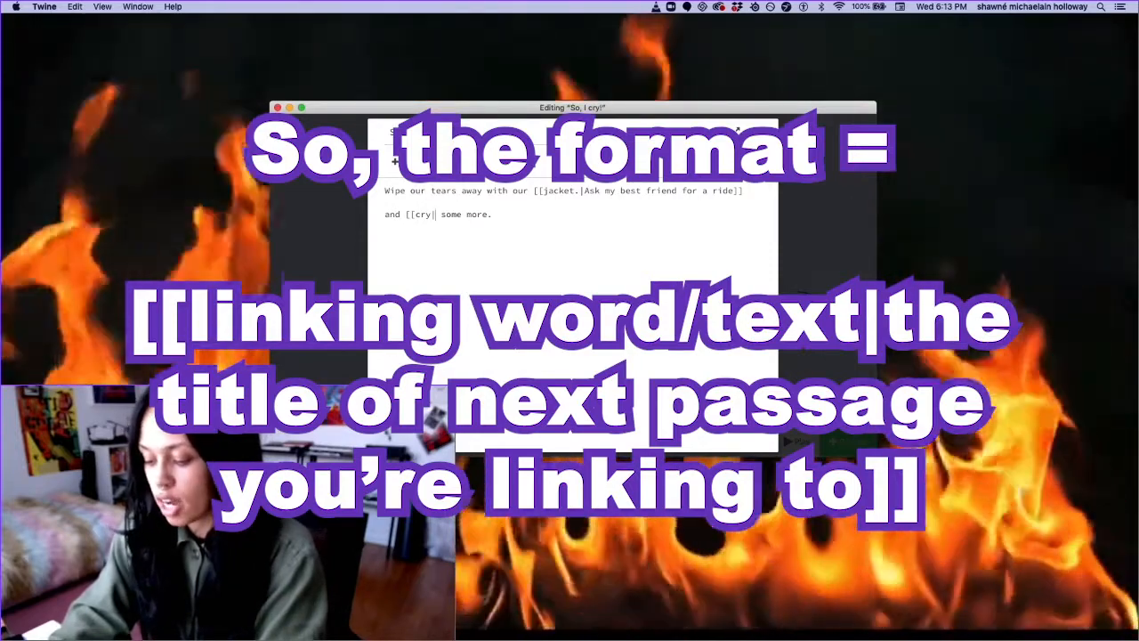
{"action": "type", "text": "get"}
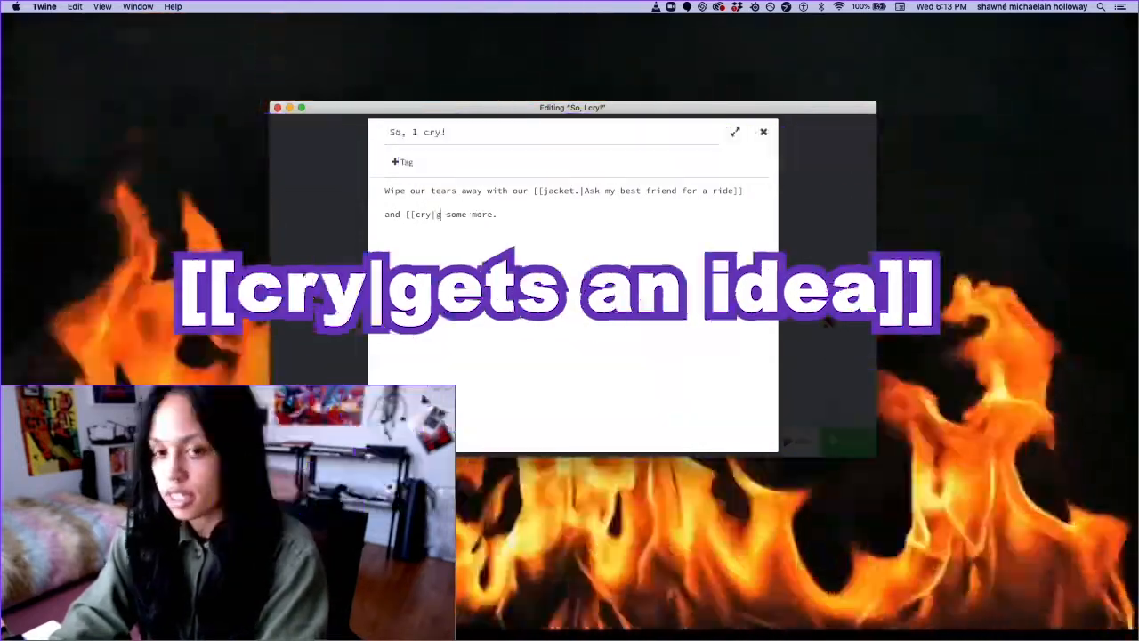
{"action": "type", "text": " an idea"}
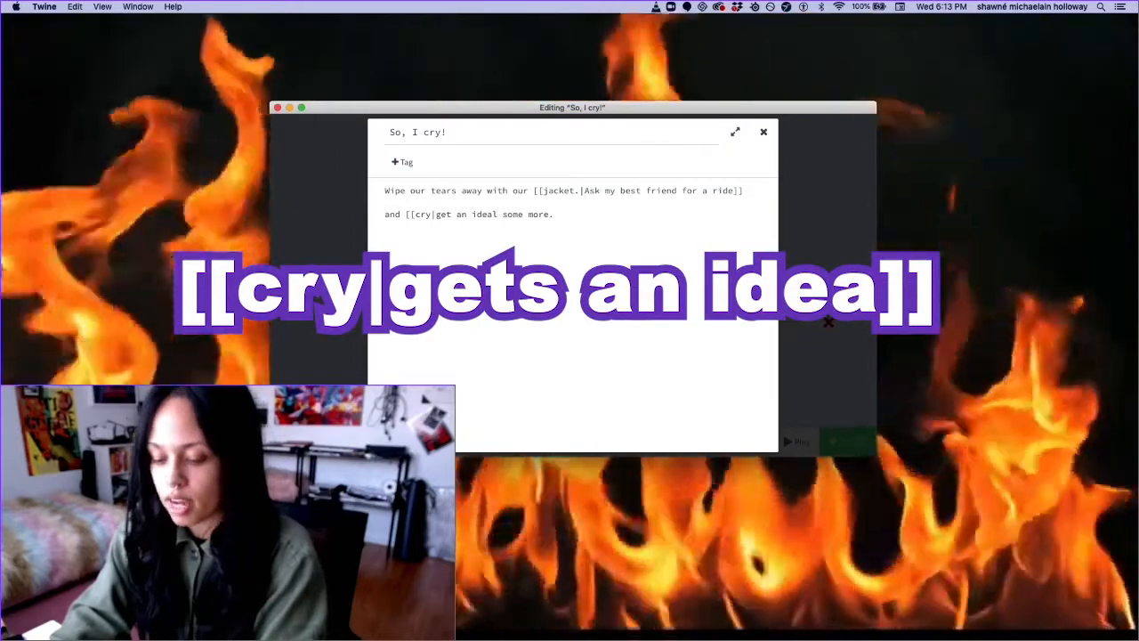
{"action": "type", "text": "]]"}
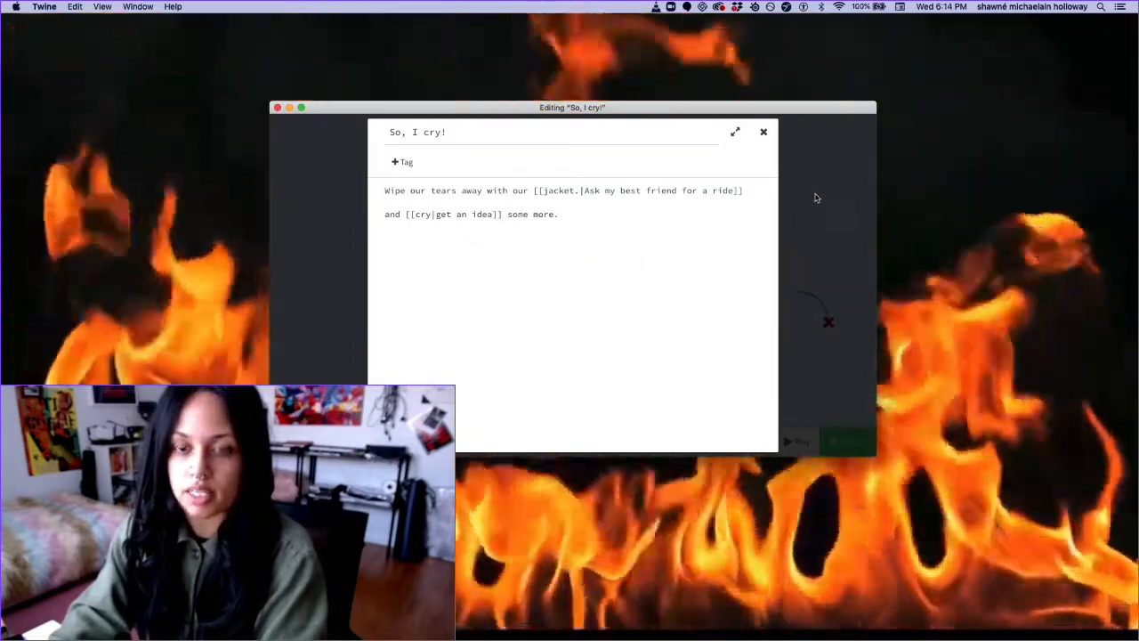
Step: Return to the map and test-play from the Ask my best friend for a ride passage
{"action": "left_click", "coordinate": [817, 198]}
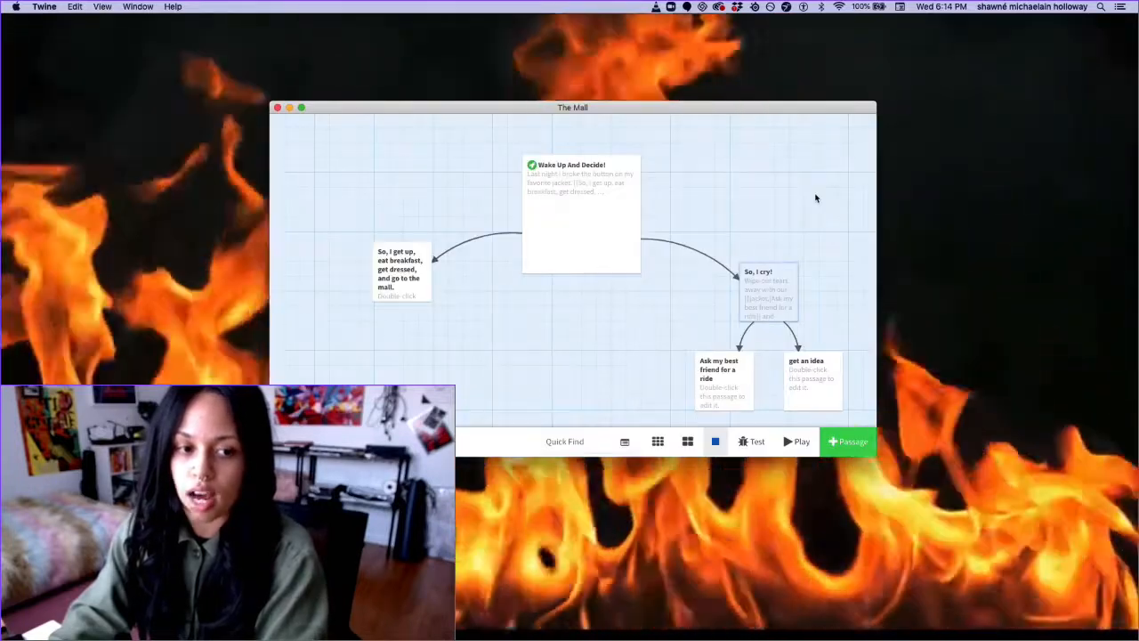
{"action": "scroll", "coordinate": [823, 263], "scroll_direction": "down", "scroll_amount": 5}
{"action": "scroll", "coordinate": [824, 263], "scroll_direction": "up", "scroll_amount": 5}
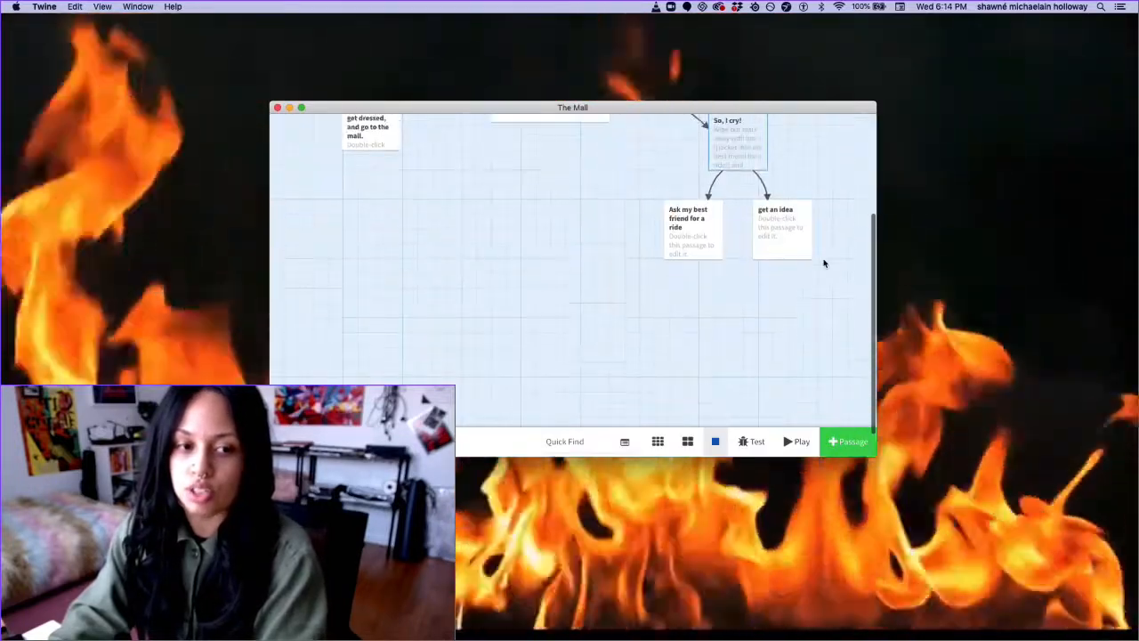
{"action": "left_click", "coordinate": [703, 262]}
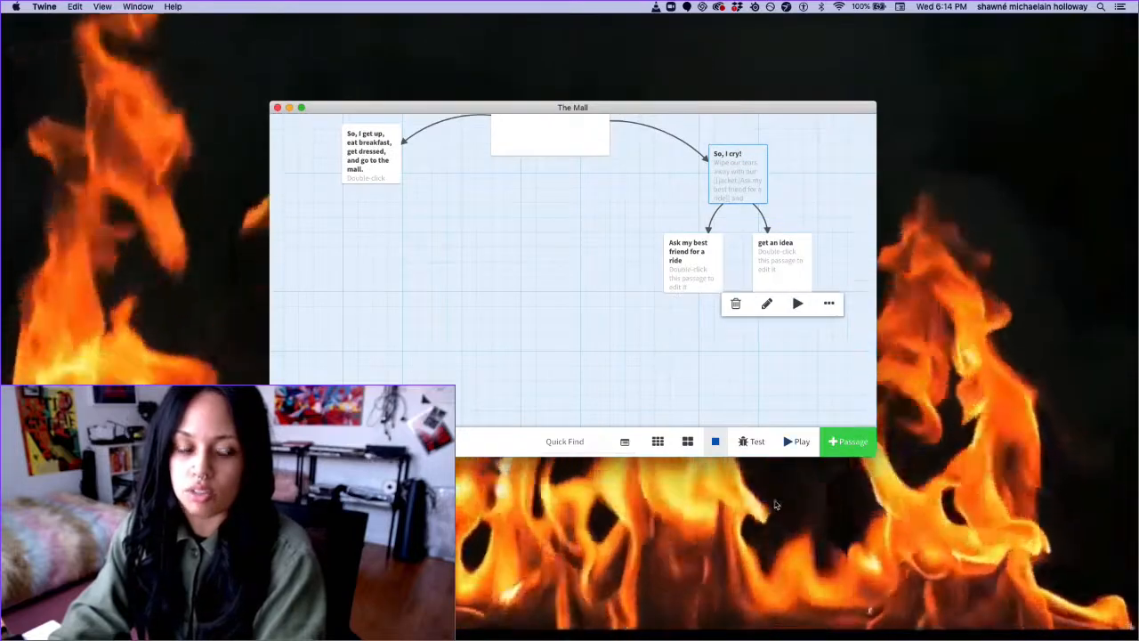
{"action": "left_click", "coordinate": [795, 441]}
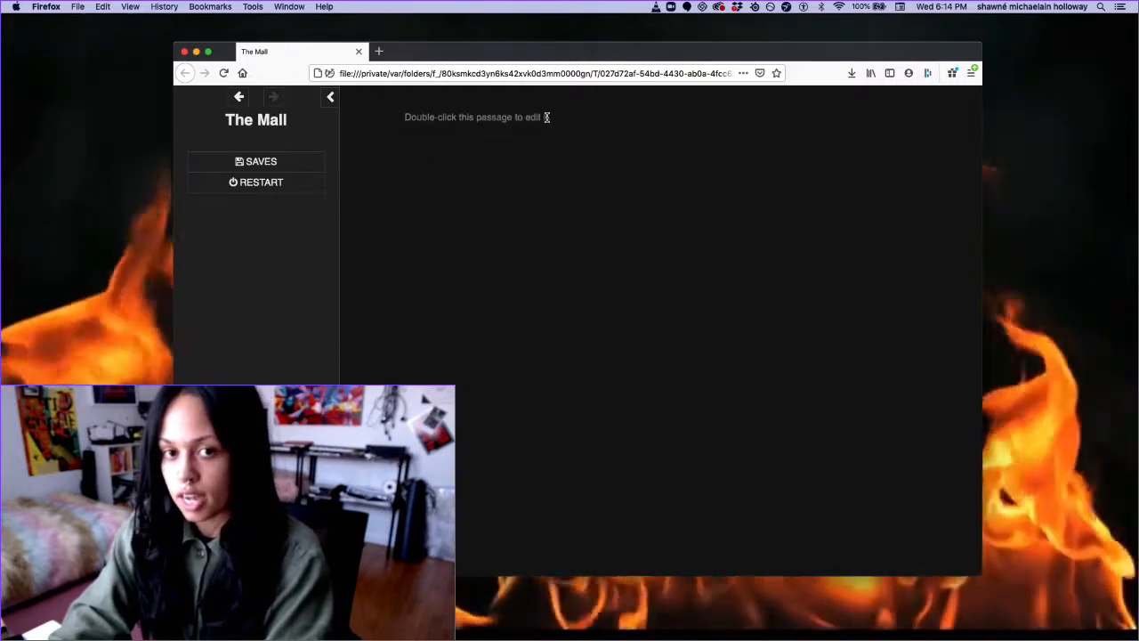
Step: Step back a passage, toggle the SugarCube debug bar, then close the test-play tab
{"action": "left_click", "coordinate": [239, 96]}
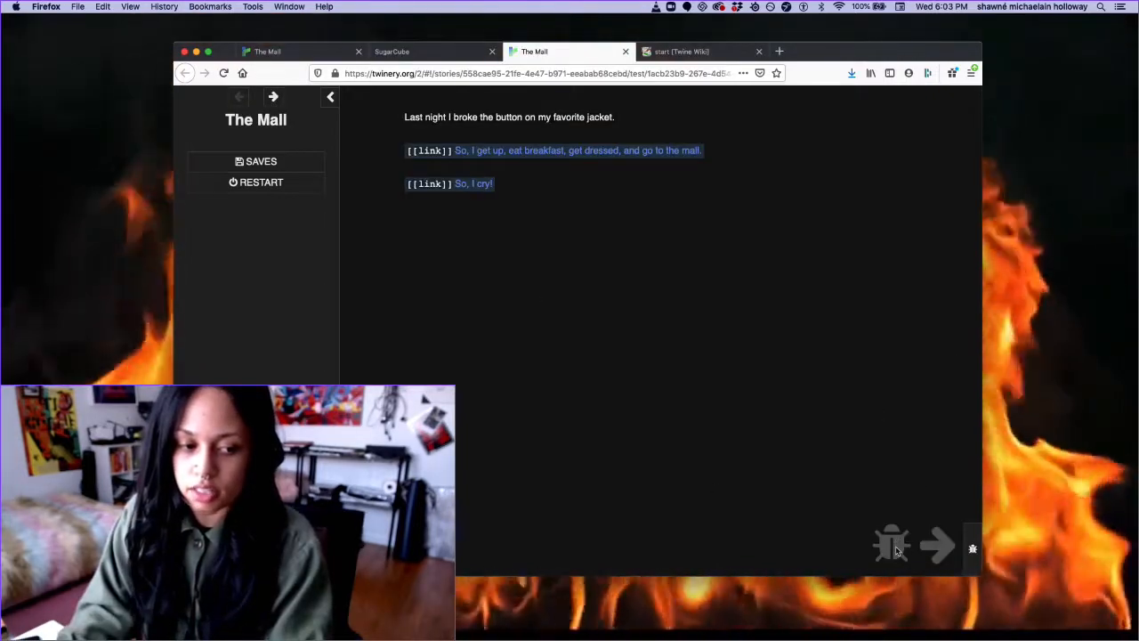
{"action": "left_click", "coordinate": [972, 548]}
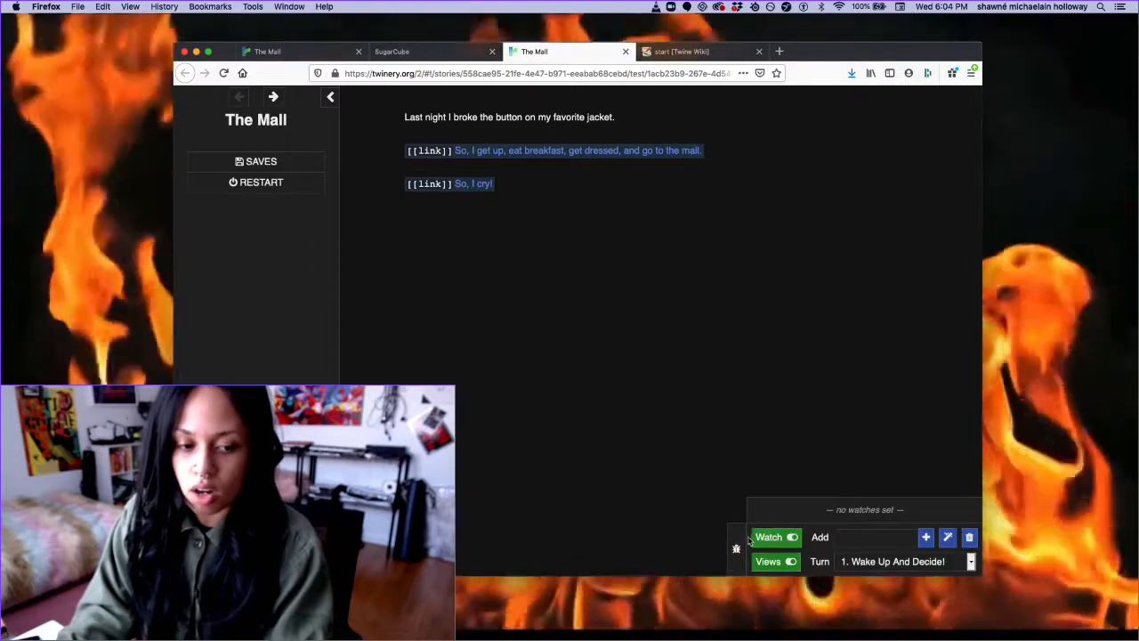
{"action": "left_click", "coordinate": [736, 548]}
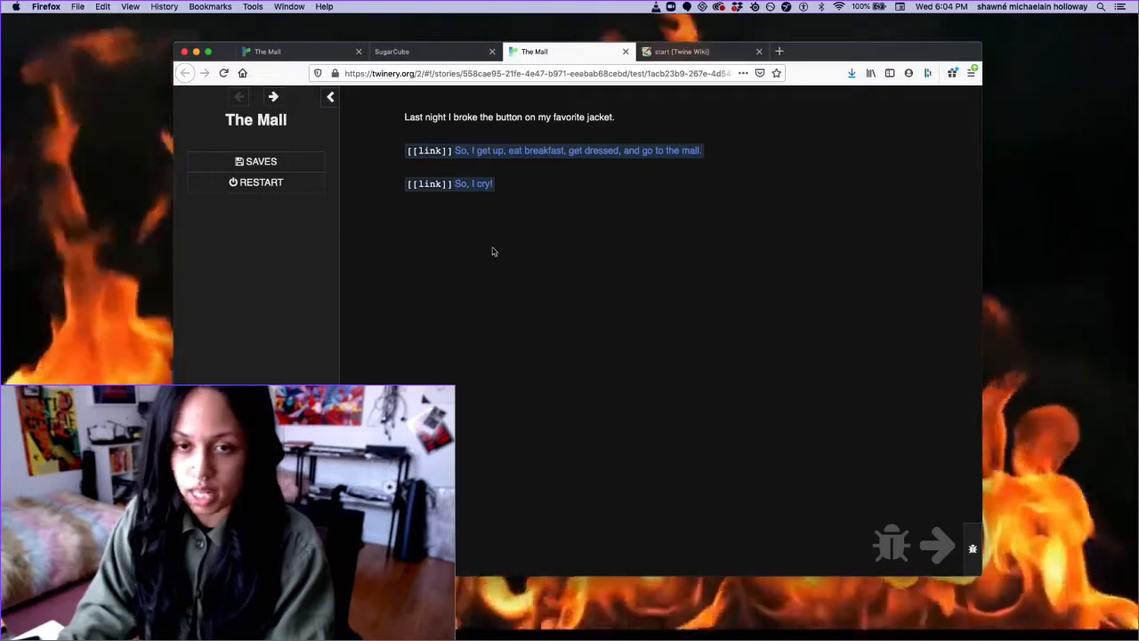
{"action": "key", "text": "ctrl+shift+Page_Up"}
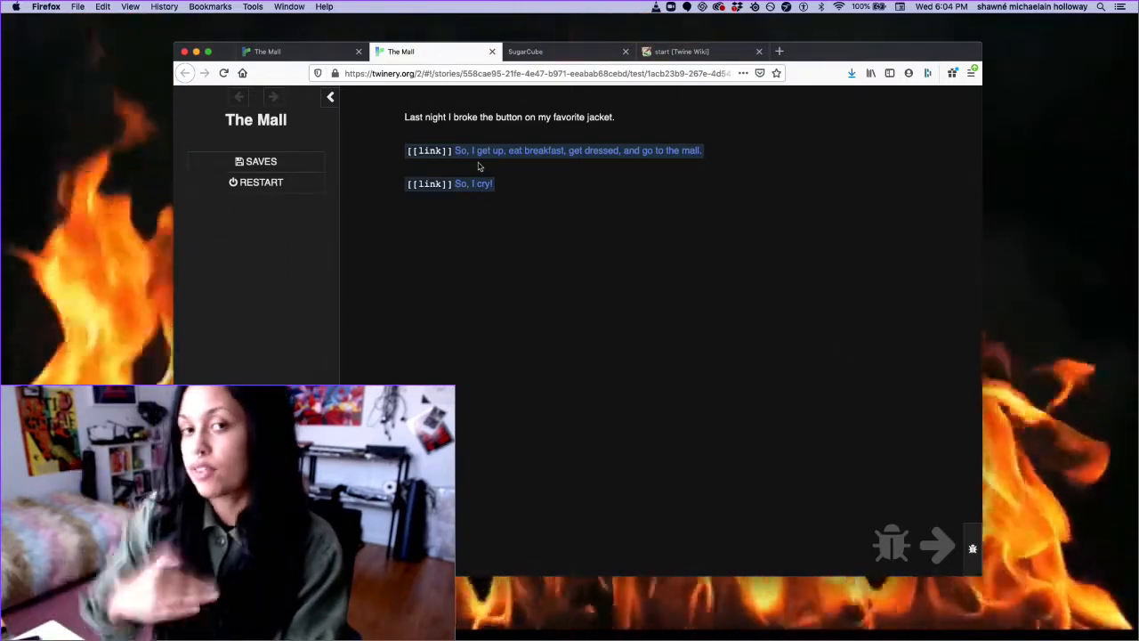
{"action": "left_click", "coordinate": [492, 52]}
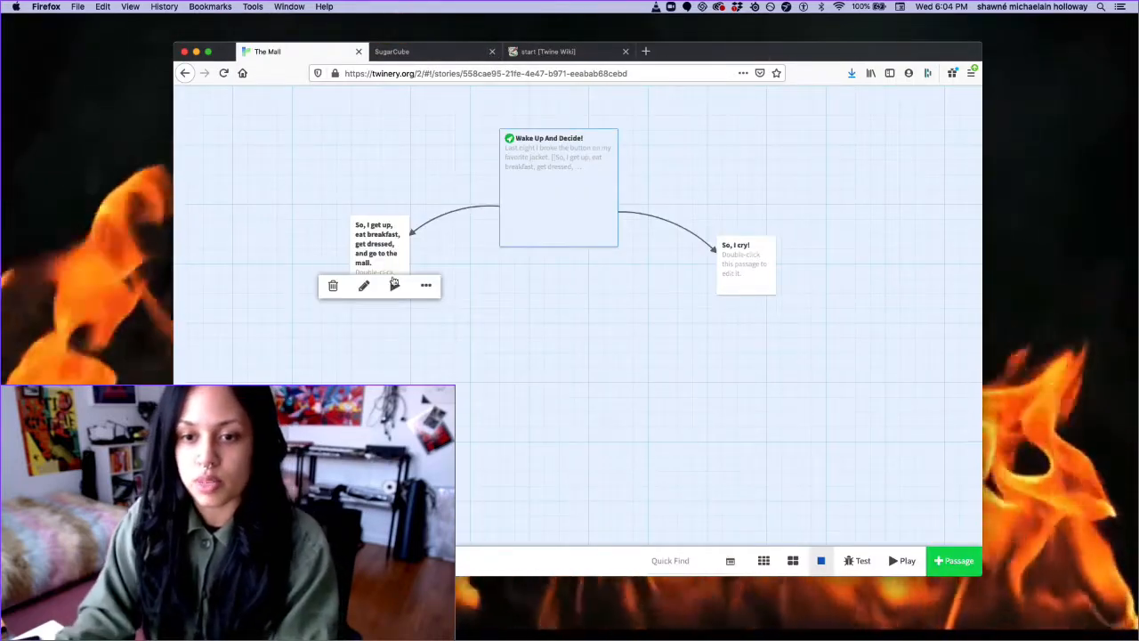
{"action": "left_click", "coordinate": [900, 561]}
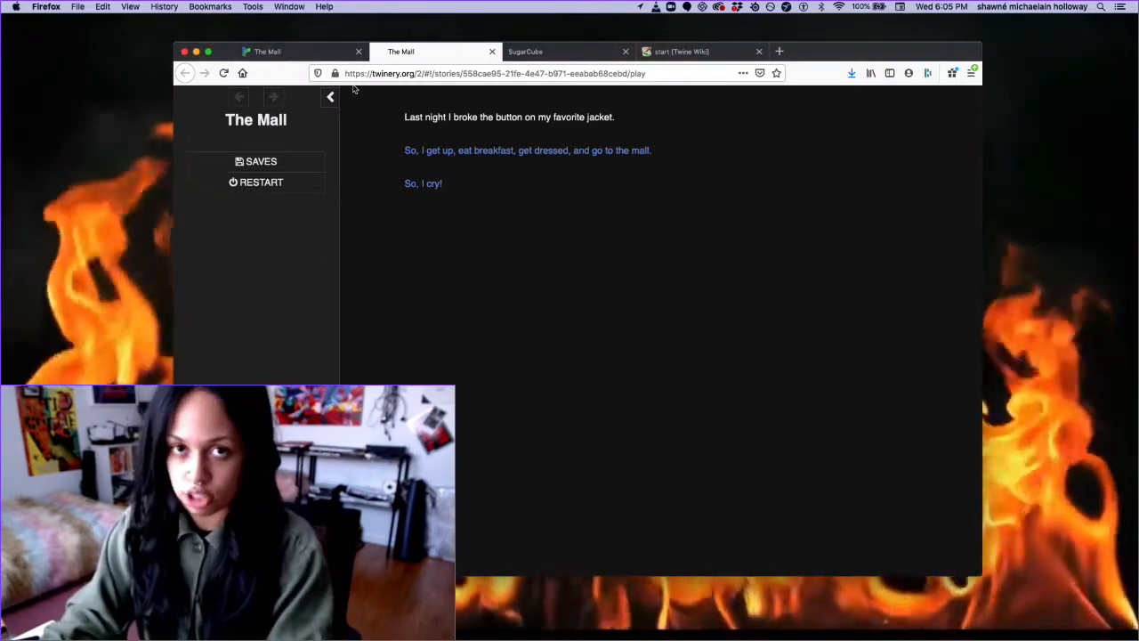
{"action": "key", "text": "super+w"}
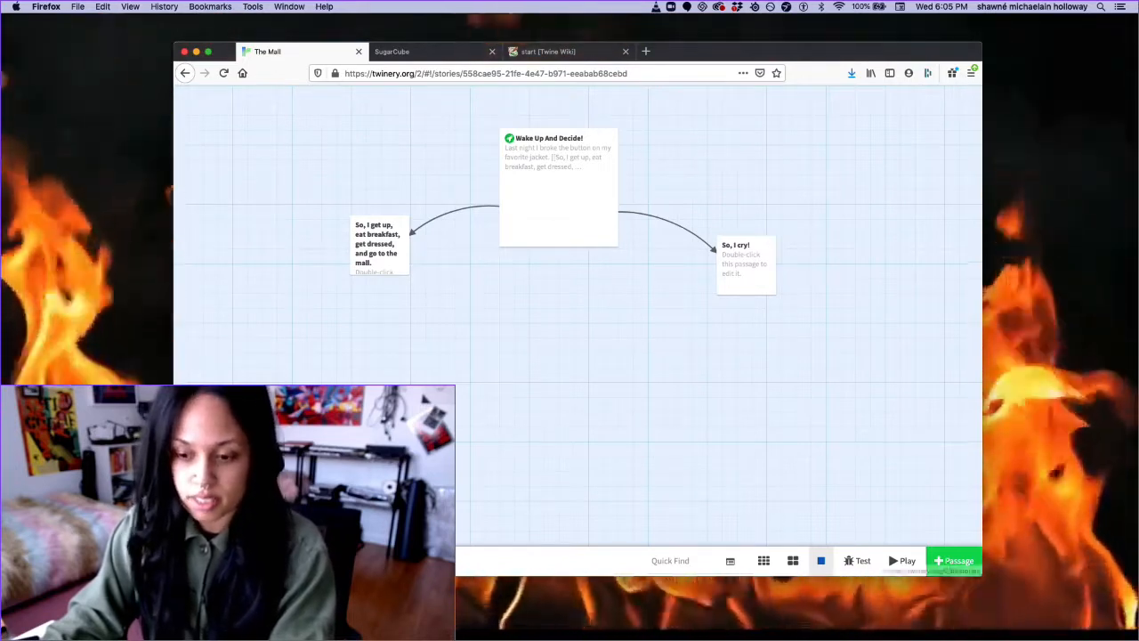
Step: Publish The Mall from the library to The Mall (1).html in the html files folder
{"action": "key", "text": "super+Left"}
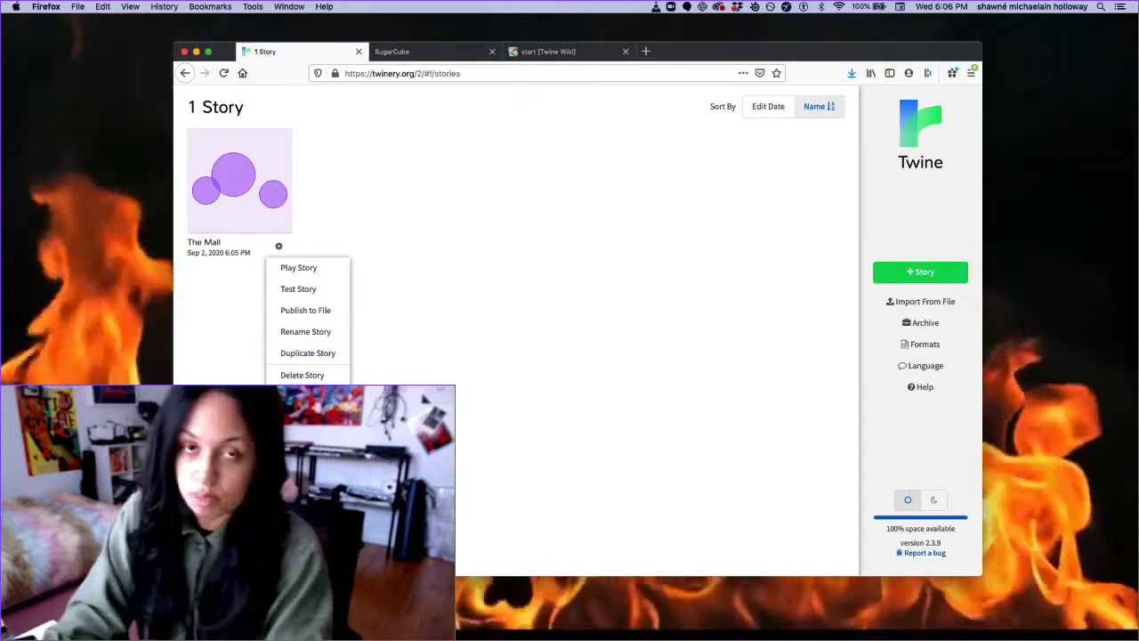
{"action": "left_click", "coordinate": [331, 318]}
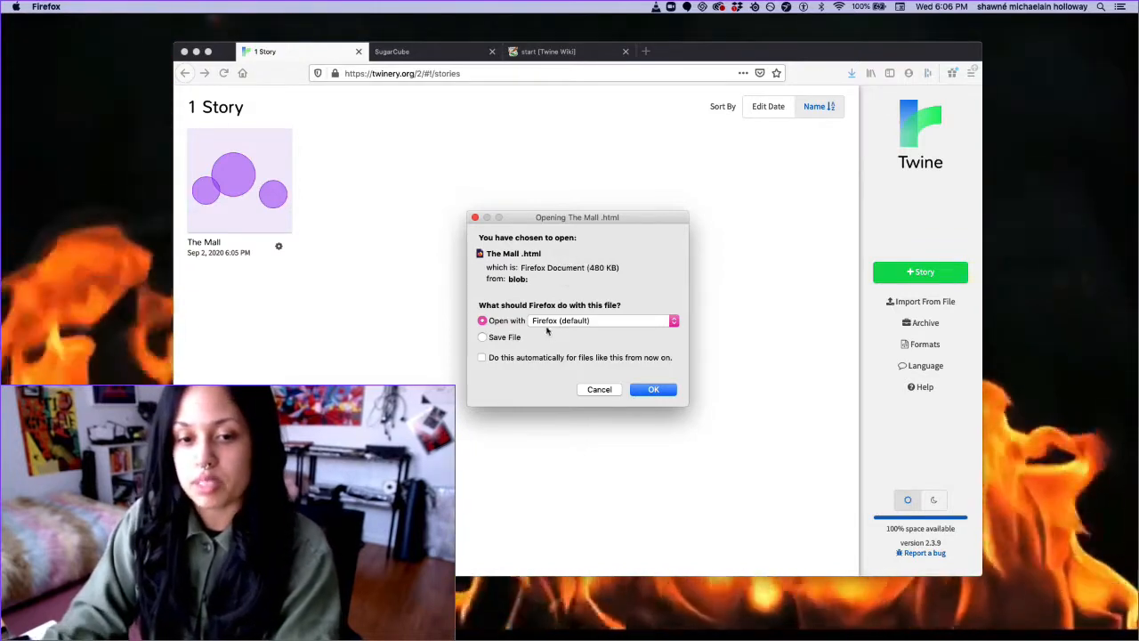
{"action": "left_click", "coordinate": [653, 389]}
Step: Launch desktop Twine via Spotlight and close the Firefox window
{"action": "key", "text": "super+space"}
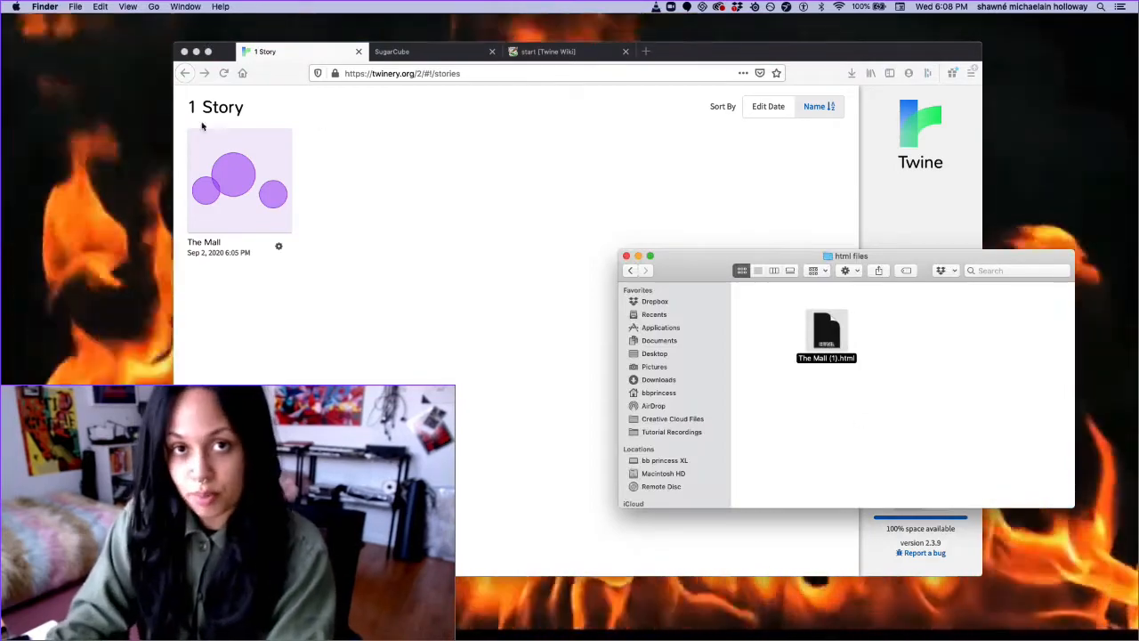
{"action": "left_click", "coordinate": [185, 51]}
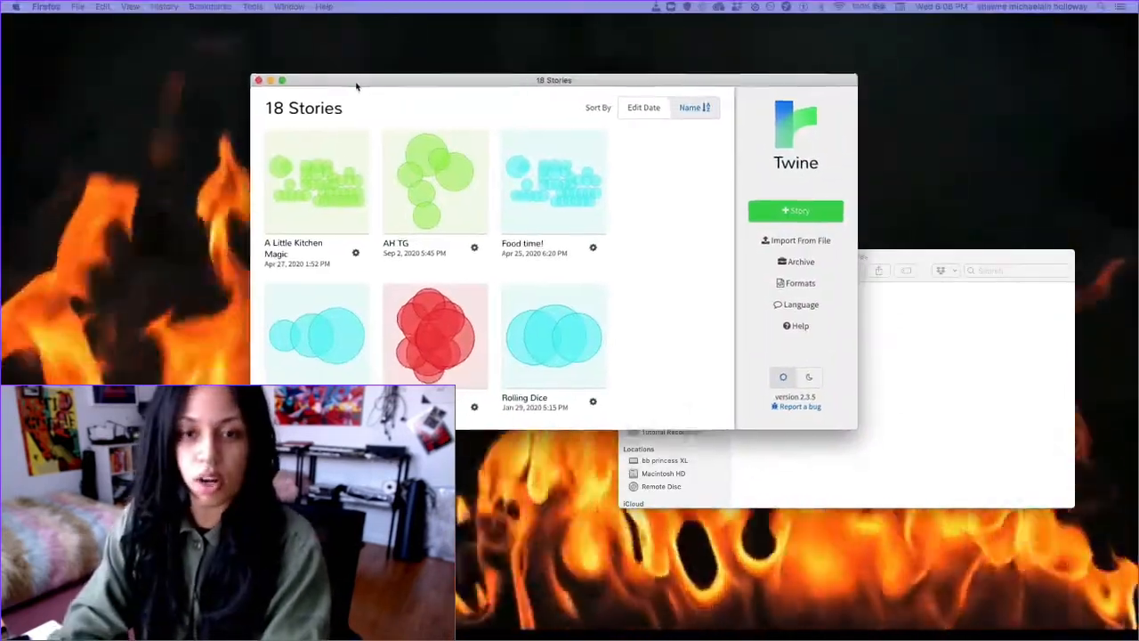
Step: Import The Mall (1).html into the desktop library and open The Mall story map
{"action": "left_click_drag", "start_coordinate": [307, 44], "coordinate": [373, 113]}
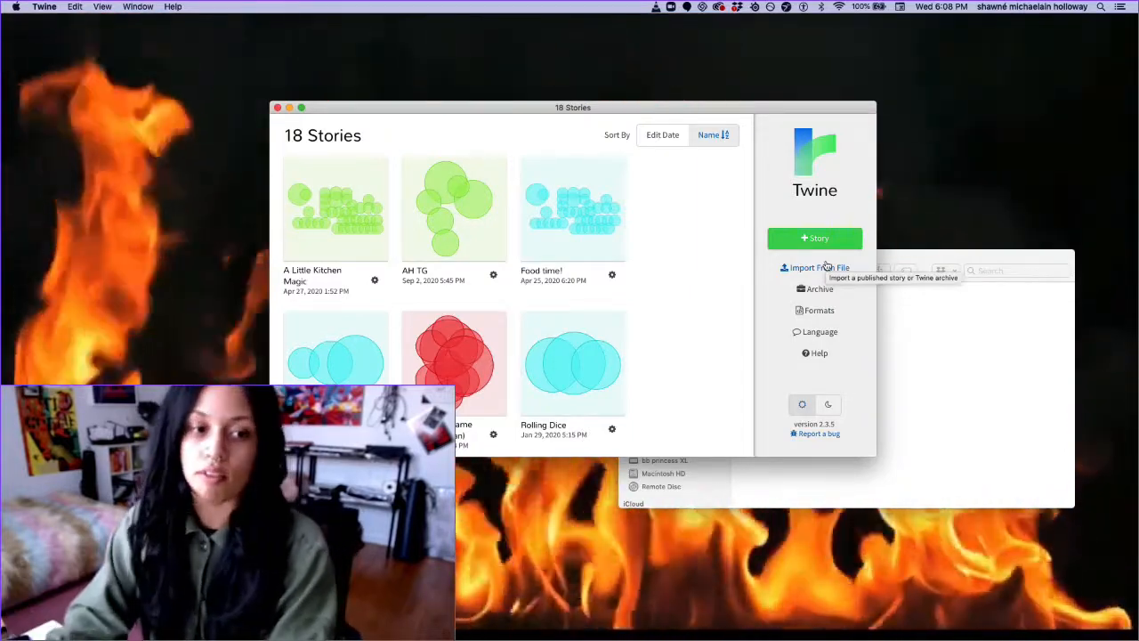
{"action": "left_click", "coordinate": [826, 266]}
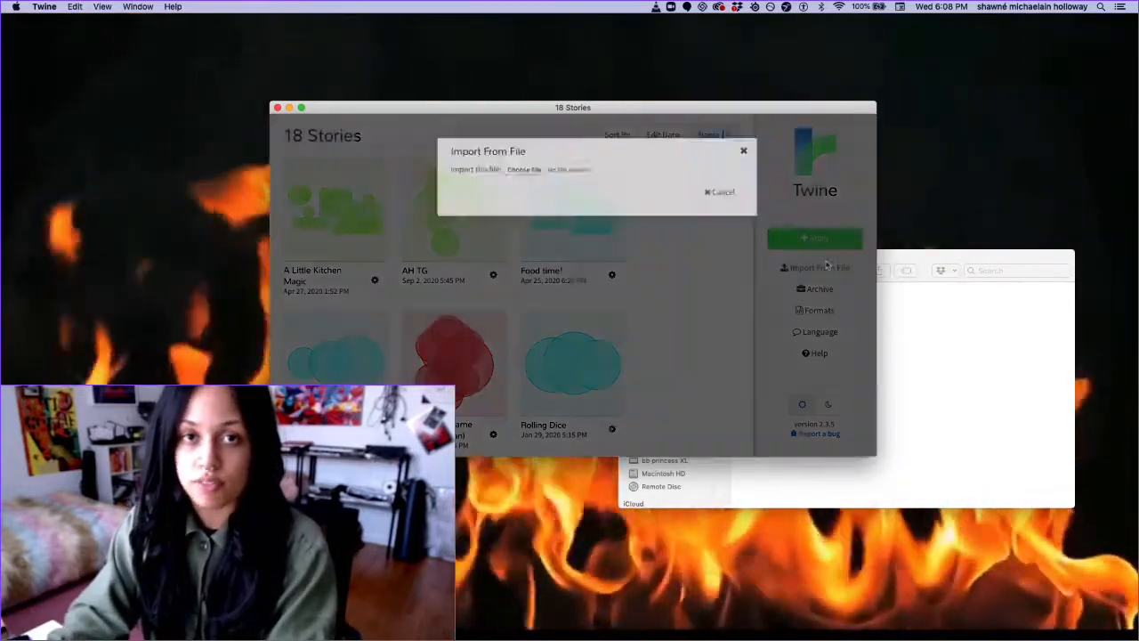
{"action": "left_click_drag", "start_coordinate": [918, 261], "coordinate": [909, 315]}
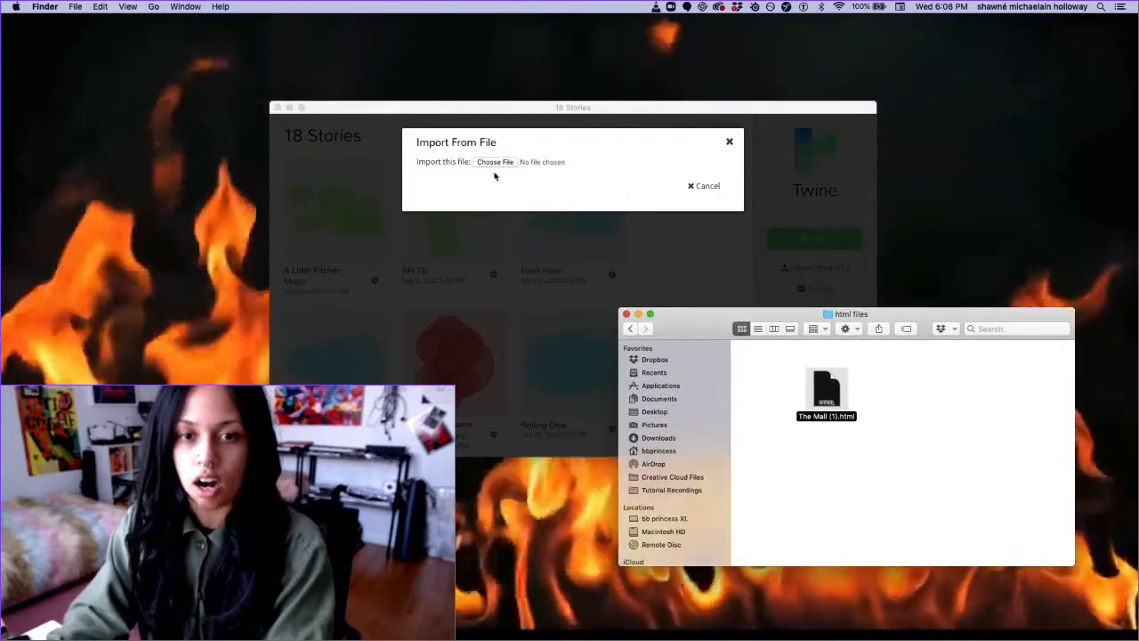
{"action": "left_click", "coordinate": [496, 162]}
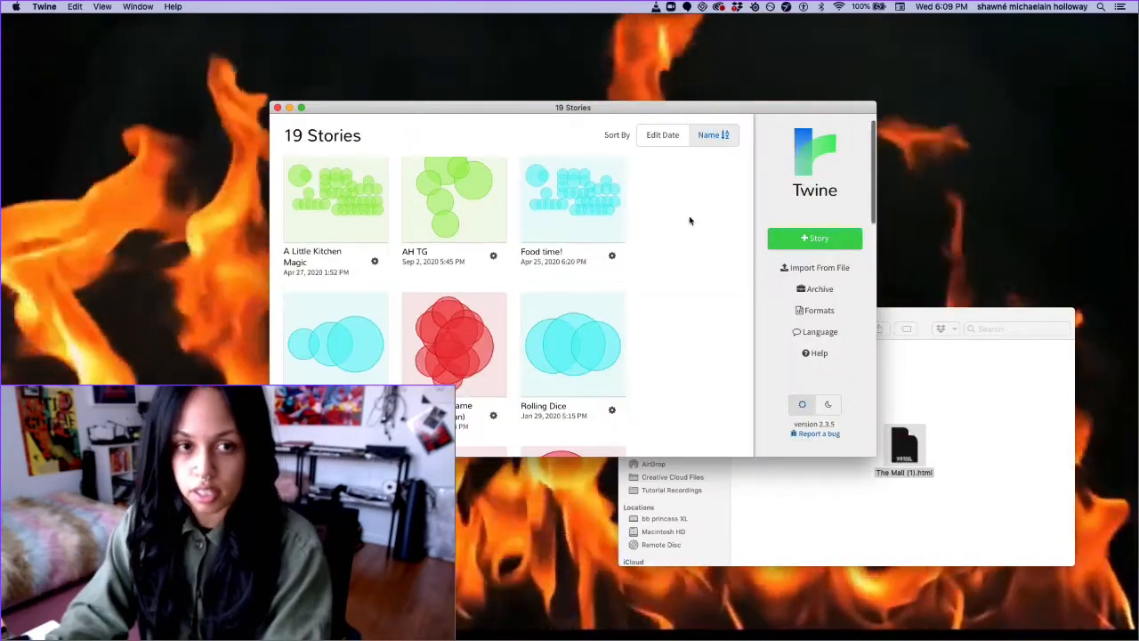
{"action": "scroll", "coordinate": [690, 220], "scroll_direction": "down", "scroll_amount": 5}
{"action": "scroll", "coordinate": [690, 219], "scroll_direction": "up", "scroll_amount": 5}
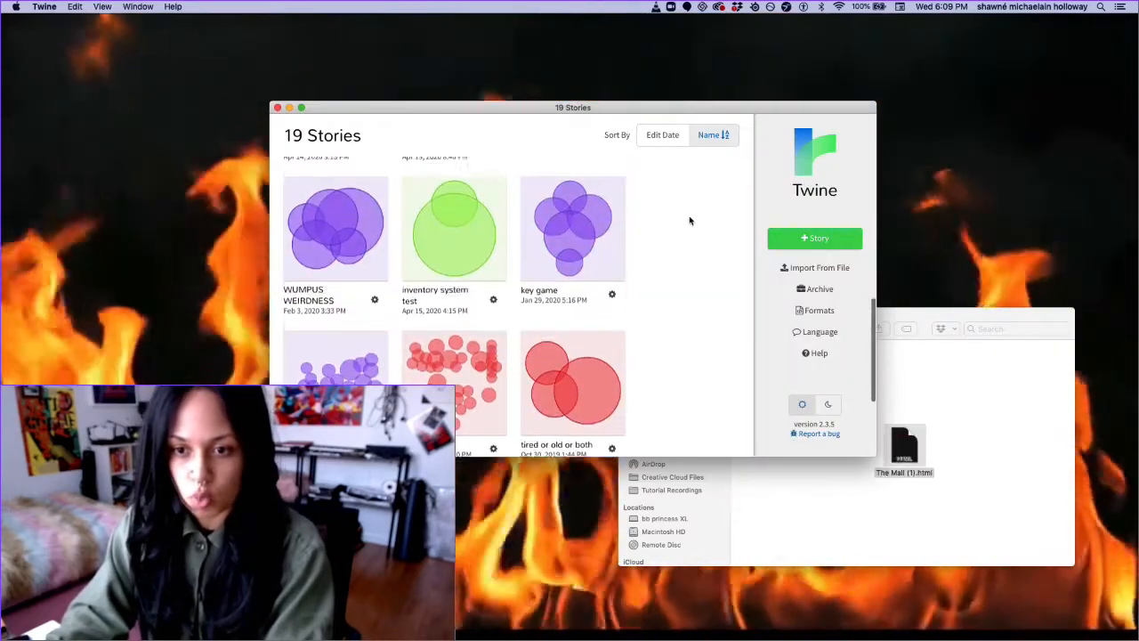
{"action": "scroll", "coordinate": [689, 219], "scroll_direction": "down", "scroll_amount": 3}
{"action": "left_click", "coordinate": [454, 338]}
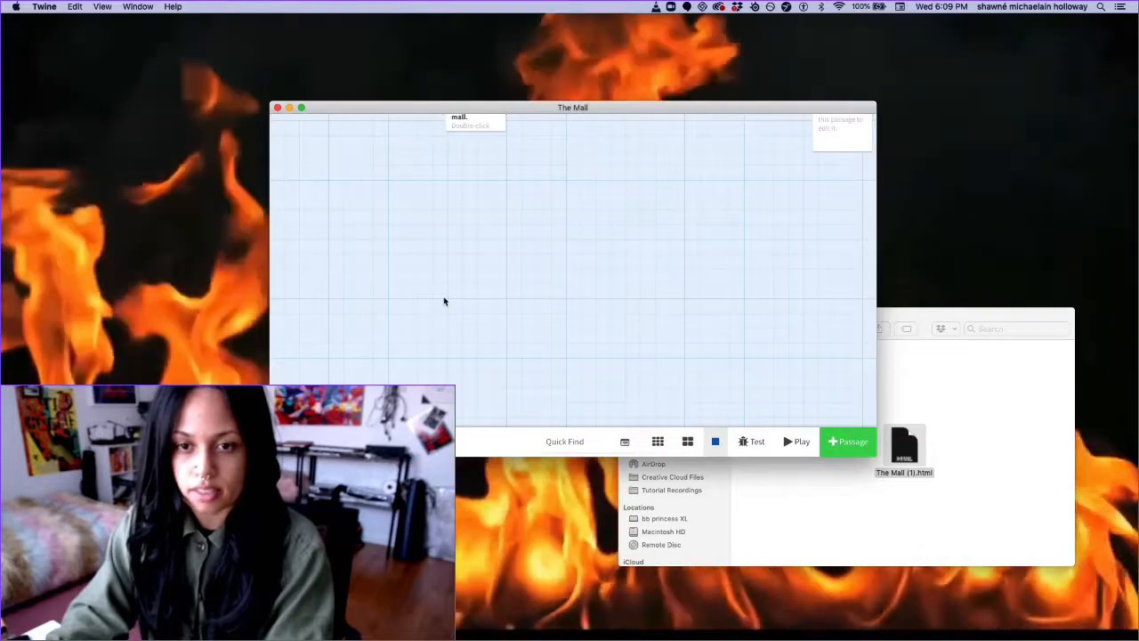
Step: Play the imported story, follow the 'So, I get up...' mall link and step back
{"action": "left_click_drag", "start_coordinate": [444, 301], "coordinate": [445, 301]}
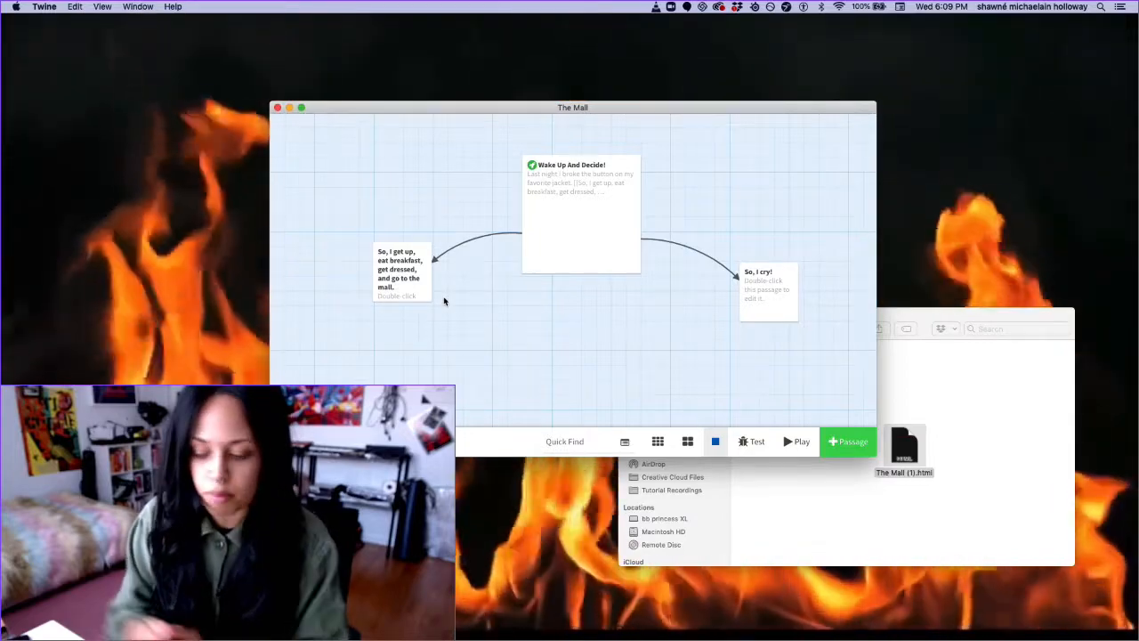
{"action": "key", "text": "super+w"}
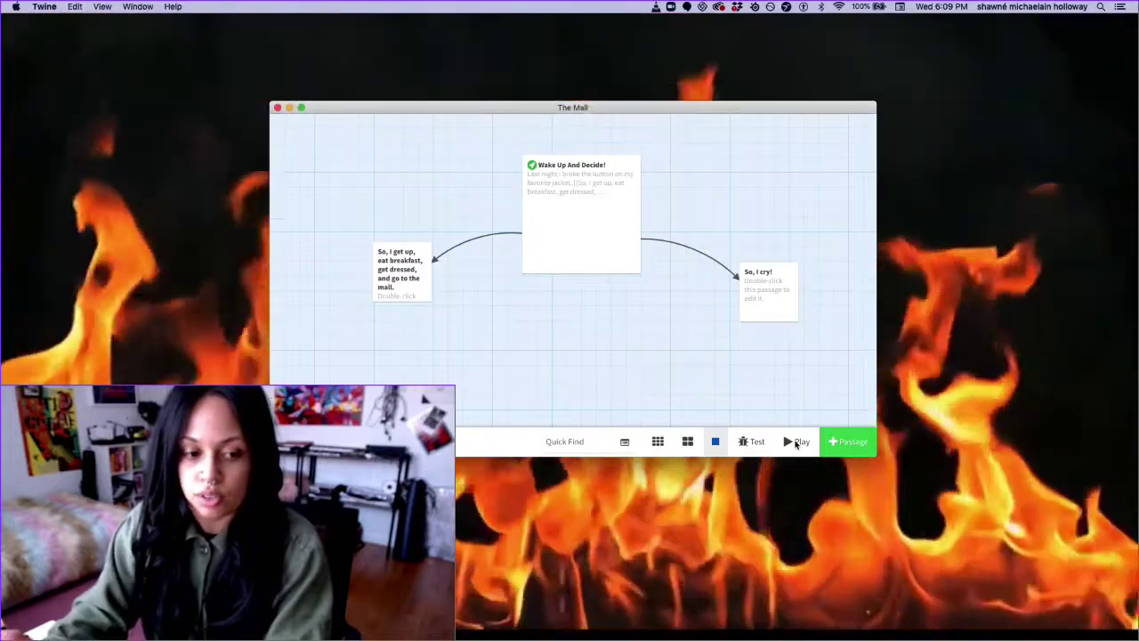
{"action": "left_click", "coordinate": [795, 443]}
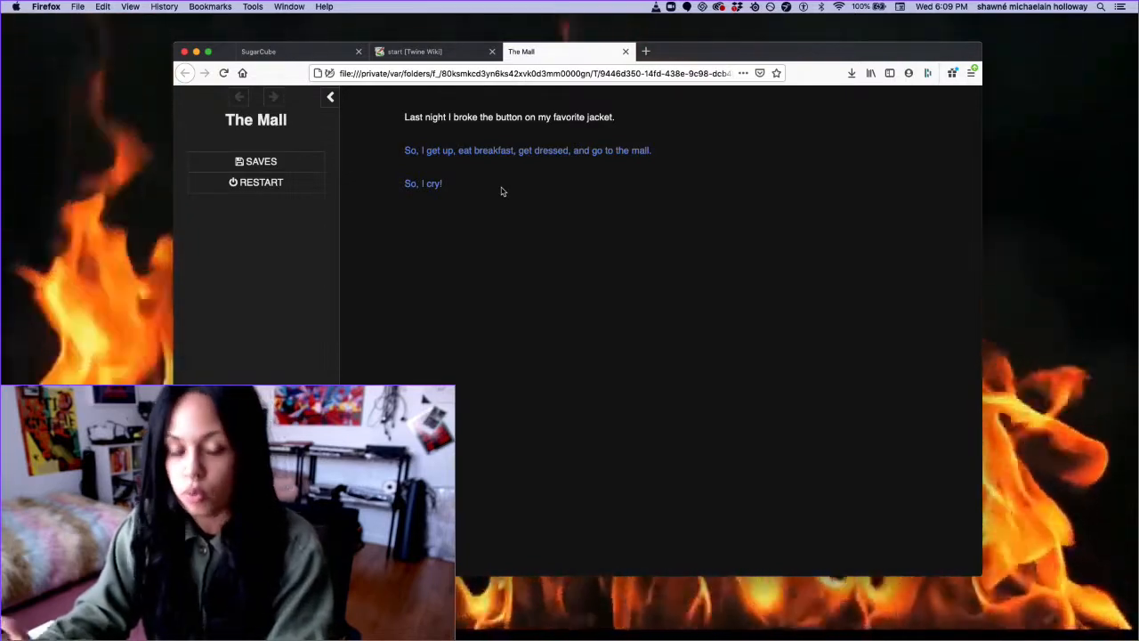
{"action": "left_click", "coordinate": [438, 150]}
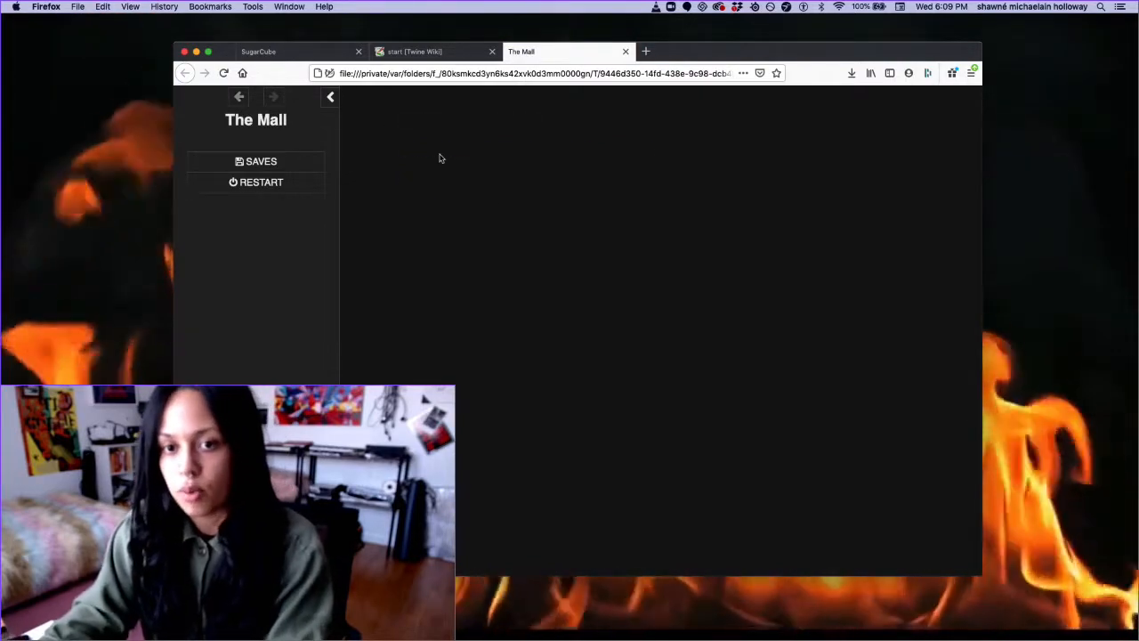
{"action": "left_click", "coordinate": [330, 97]}
{"action": "left_click", "coordinate": [183, 97]}
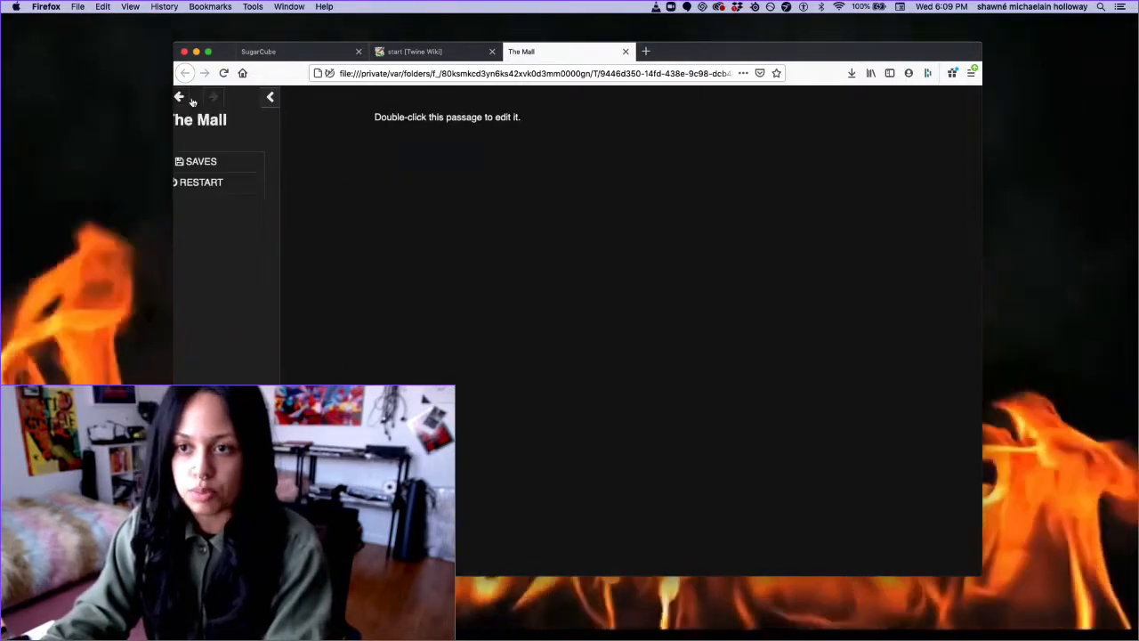